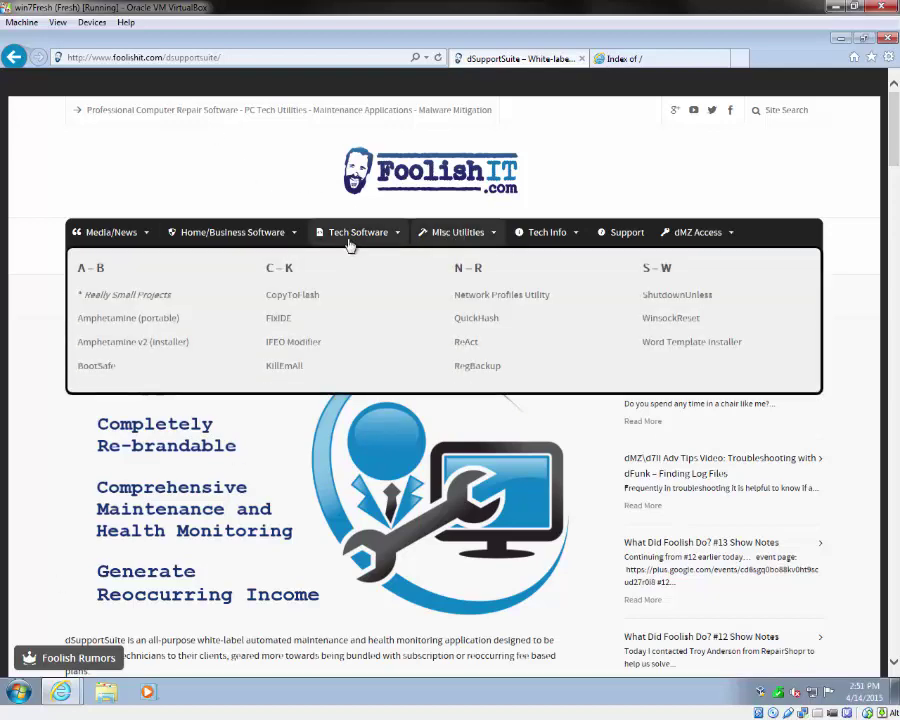
Step: Open the dSupportSuite Online Manual and scroll through its FTP server and setup/management guides
mouse_move(352, 240)
left_click(468, 322)
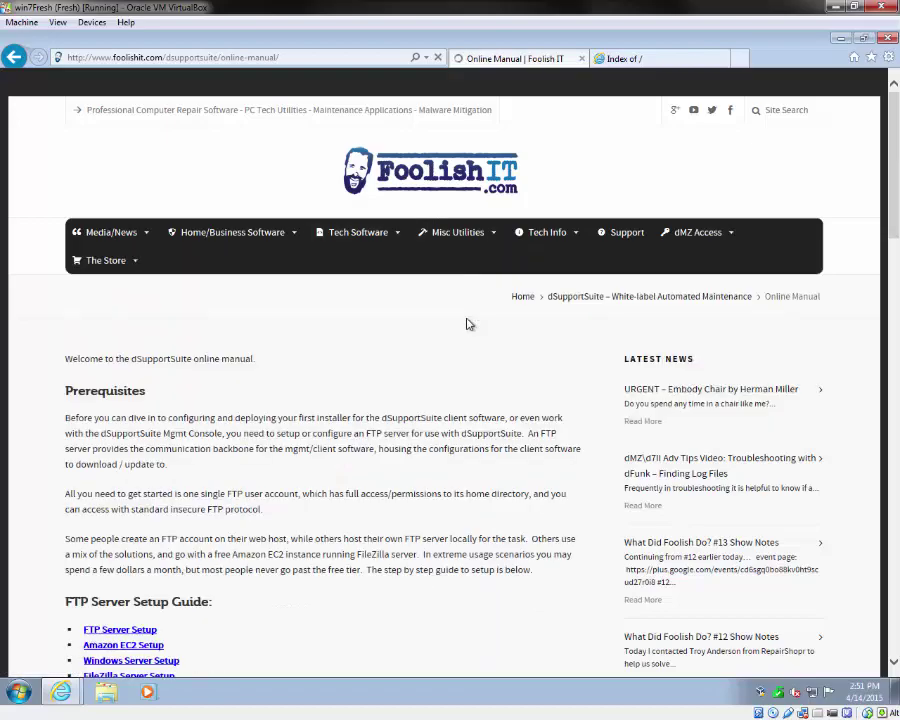
scroll(466, 322, "down", 5)
scroll(267, 392, "down", 3)
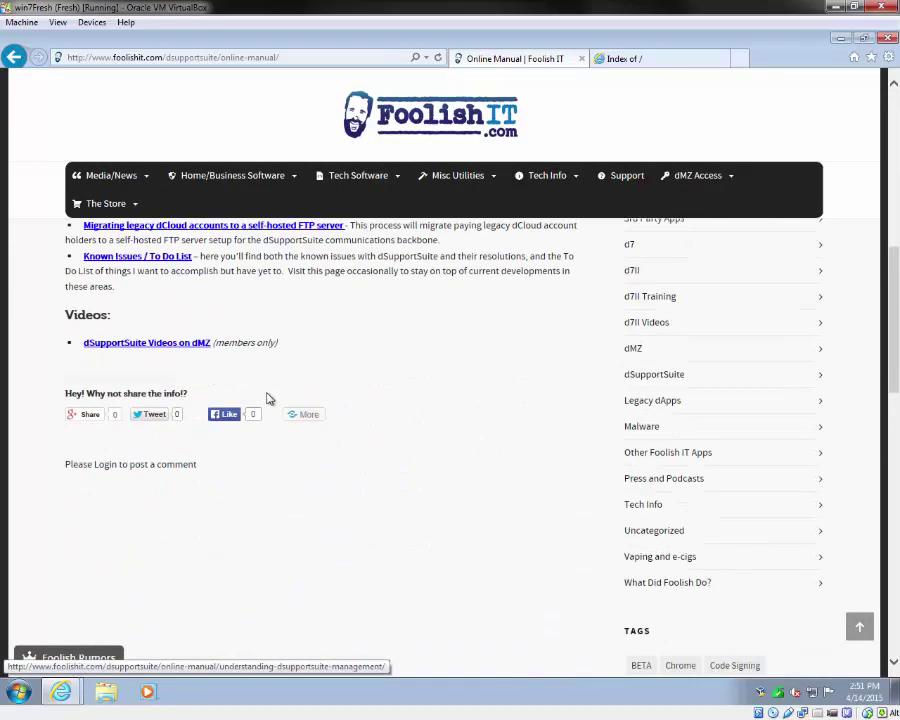
scroll(266, 396, "up", 6)
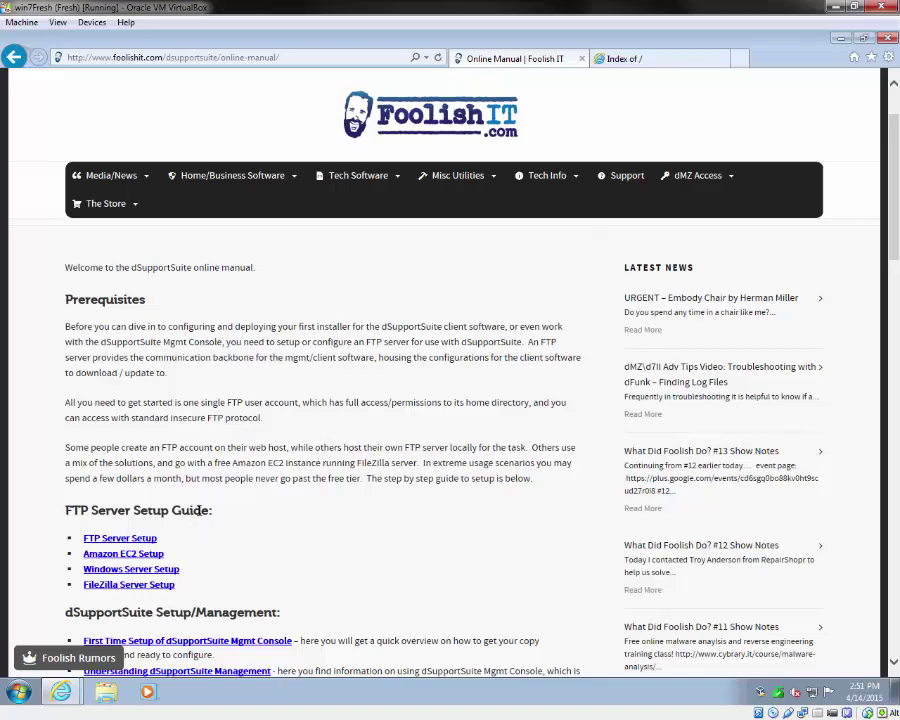
scroll(149, 478, "down", 2)
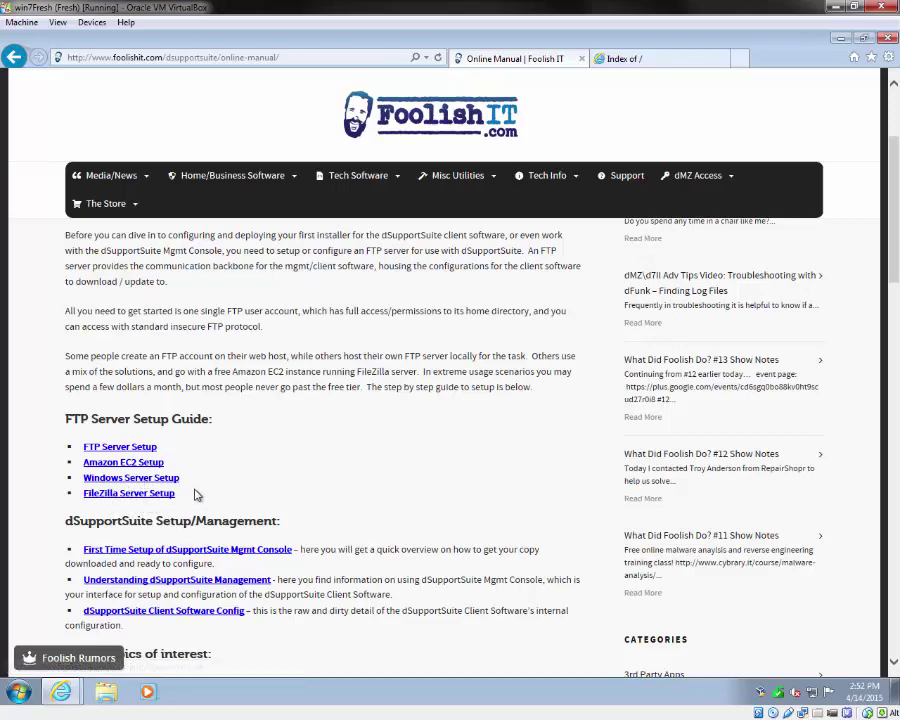
scroll(243, 470, "down", 1)
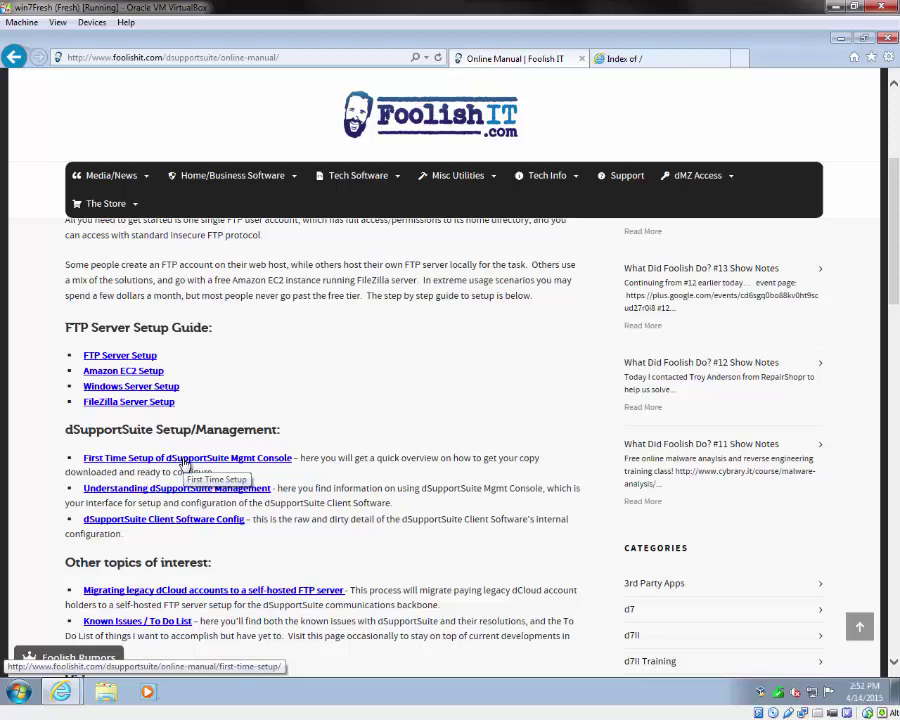
Step: Read through the First Time Setup guide, then switch to the download.foolishit.com file index
left_click(184, 459)
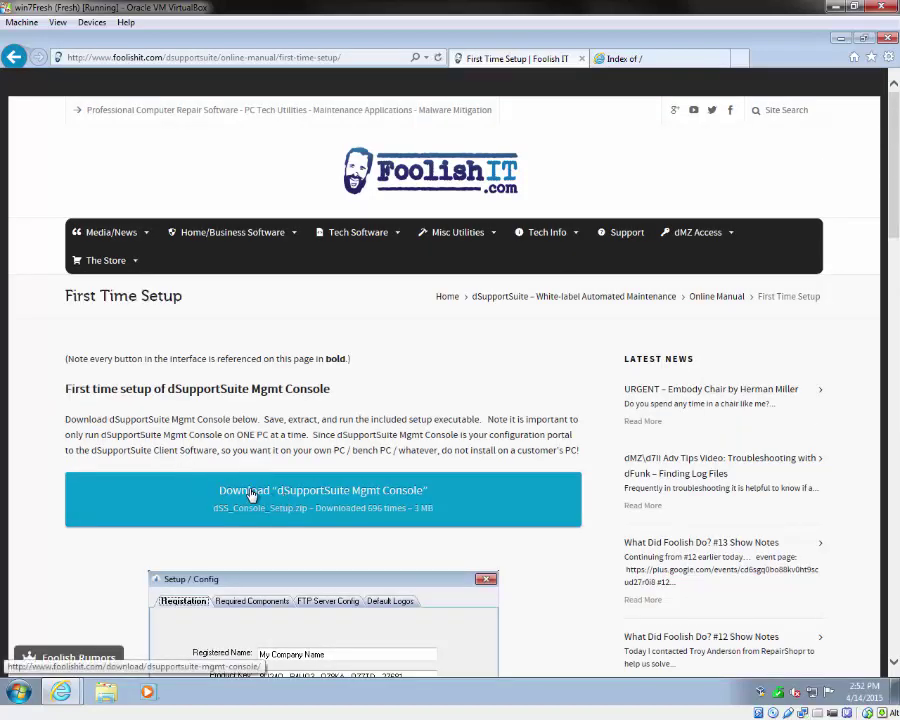
scroll(254, 494, "down", 10)
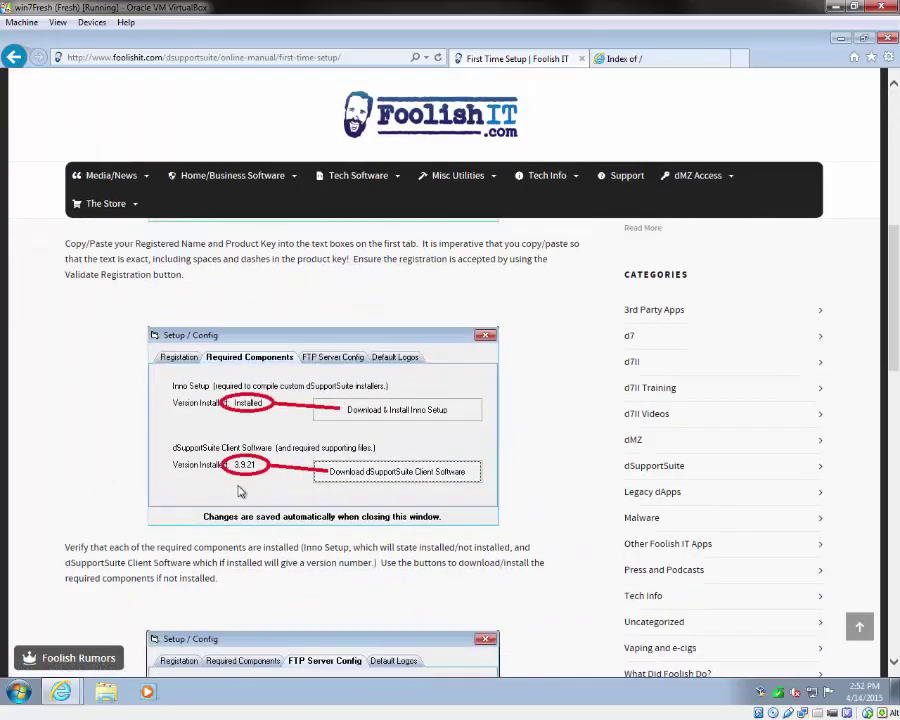
scroll(240, 488, "down", 5)
scroll(250, 480, "up", 15)
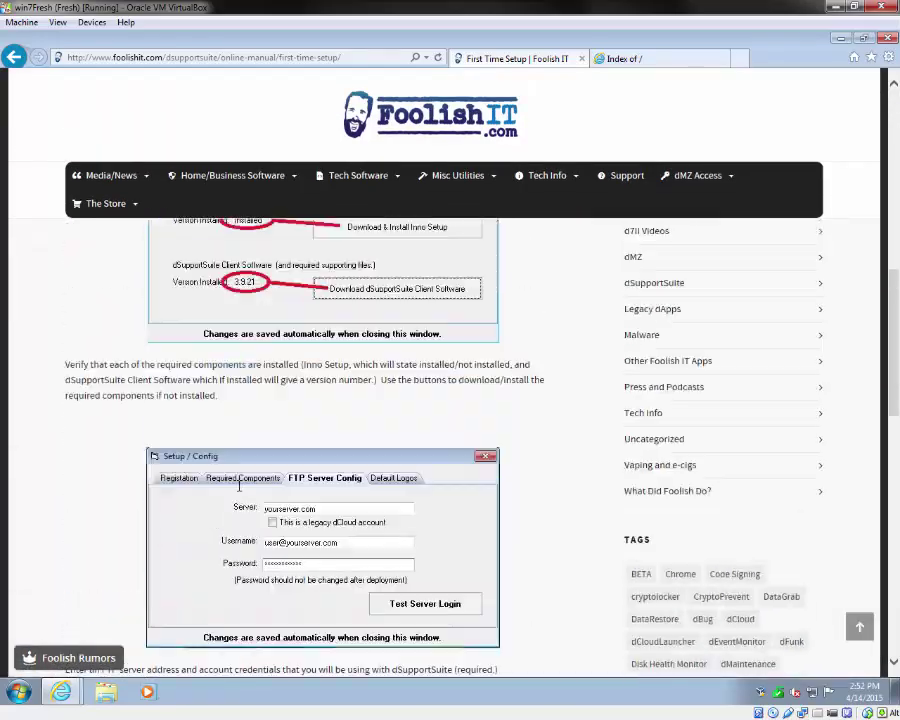
scroll(275, 469, "up", 2)
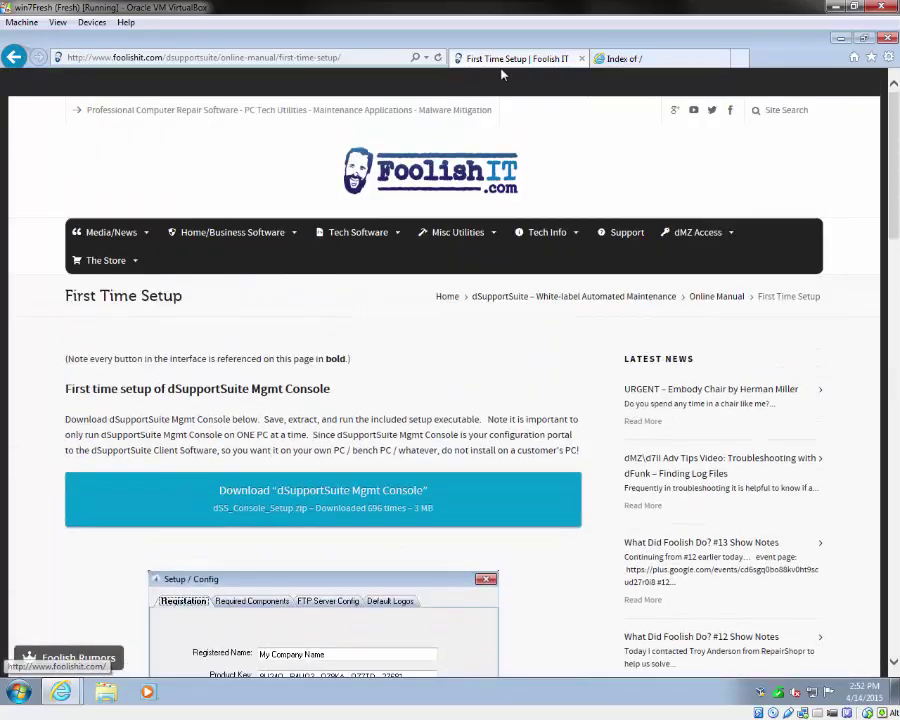
left_click(617, 58)
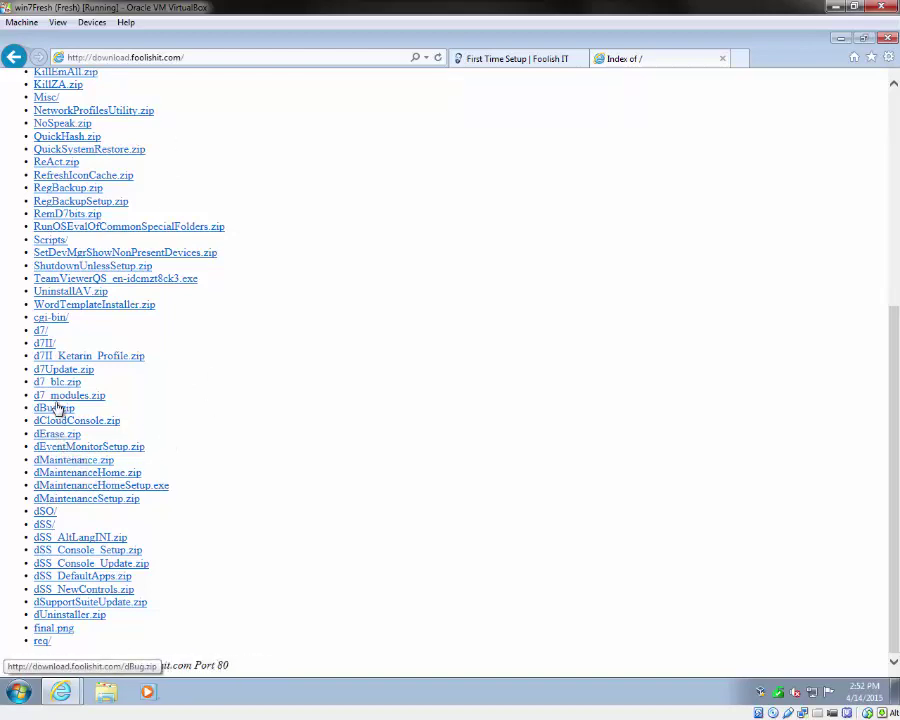
Step: Save dSS_Console_Setup.zip to Downloads and open it from the downloads list
left_click(66, 552)
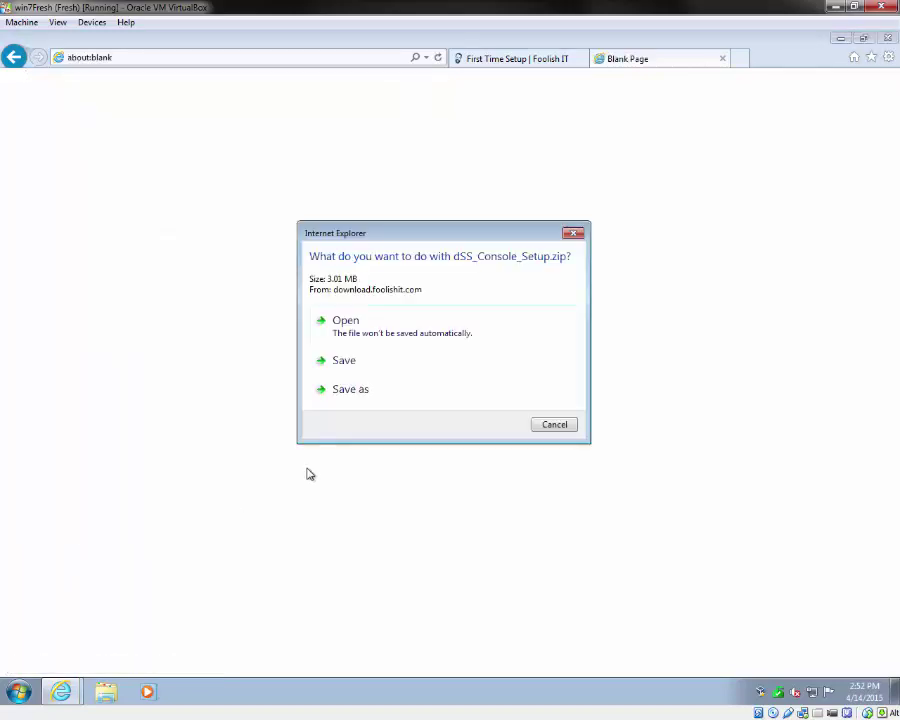
left_click(349, 364)
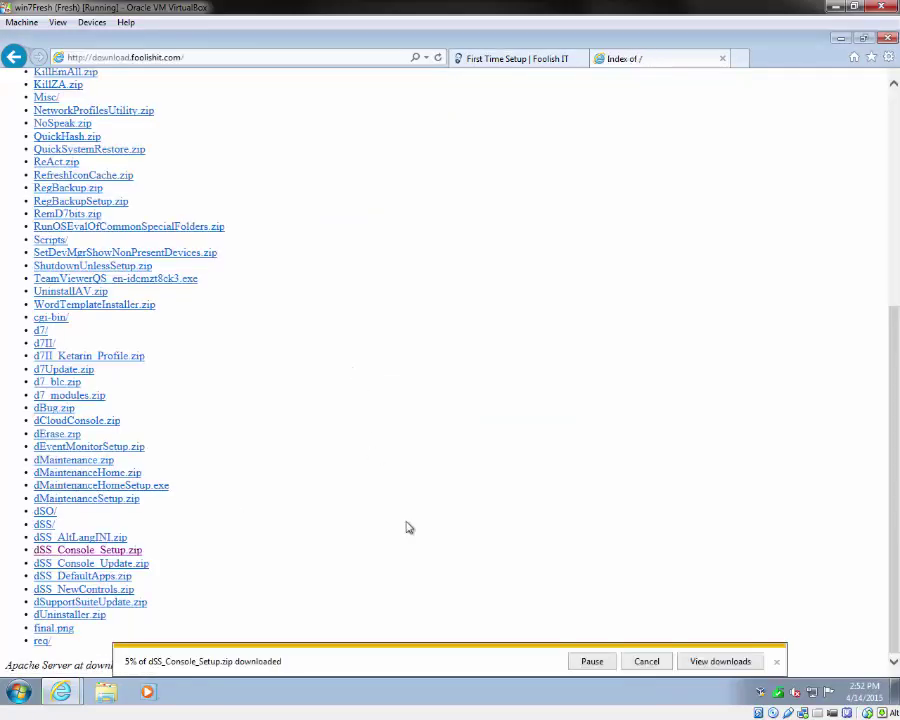
left_click(718, 661)
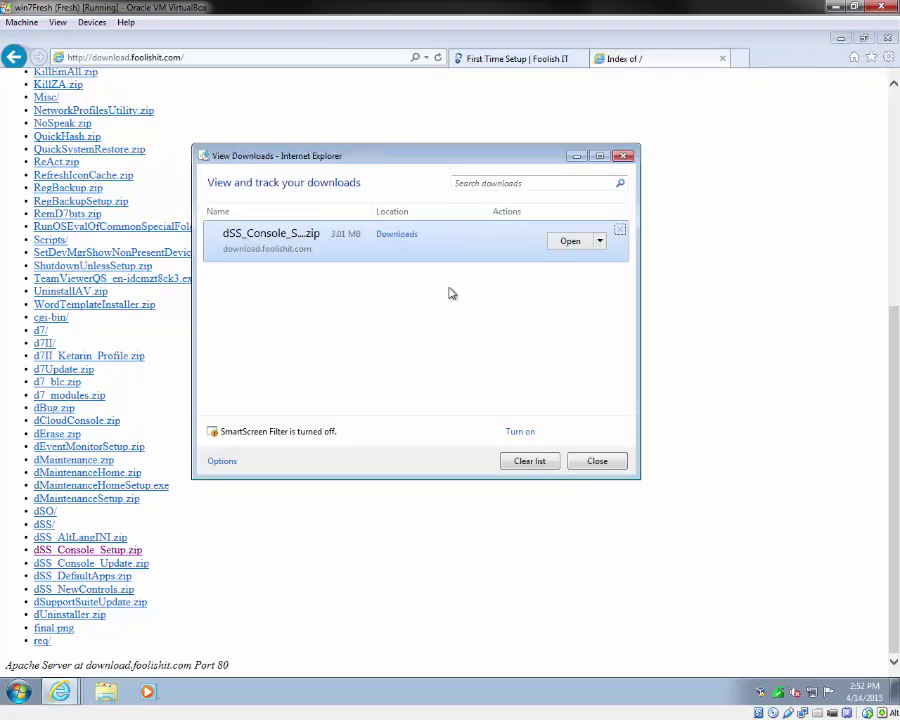
left_click(557, 244)
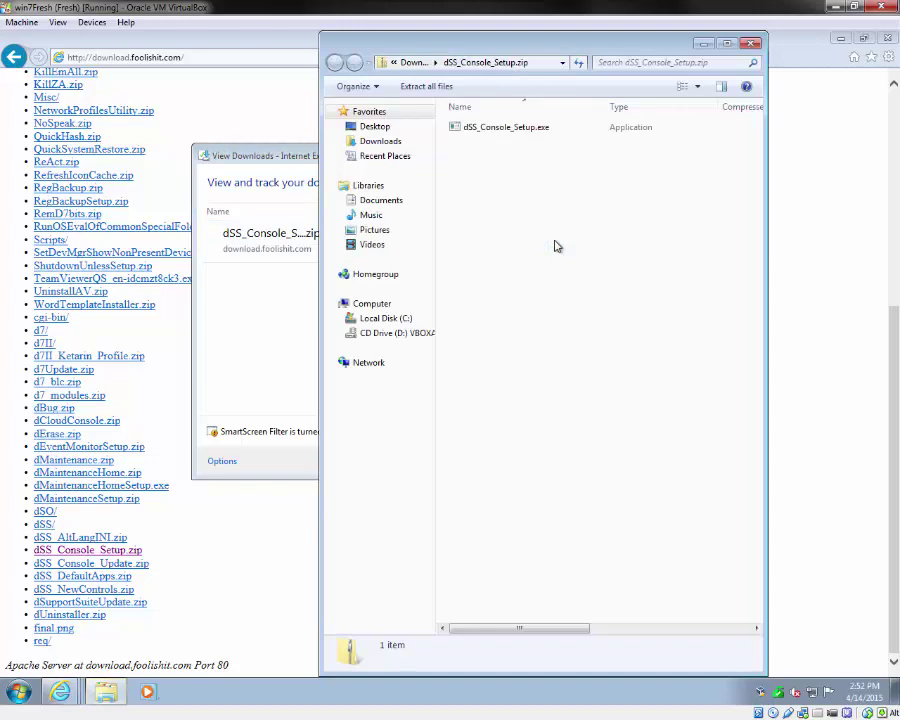
Step: Run dSS_Console_Setup.exe from the zip, approve the security prompts, and install the Mgmt Console
left_click(462, 130)
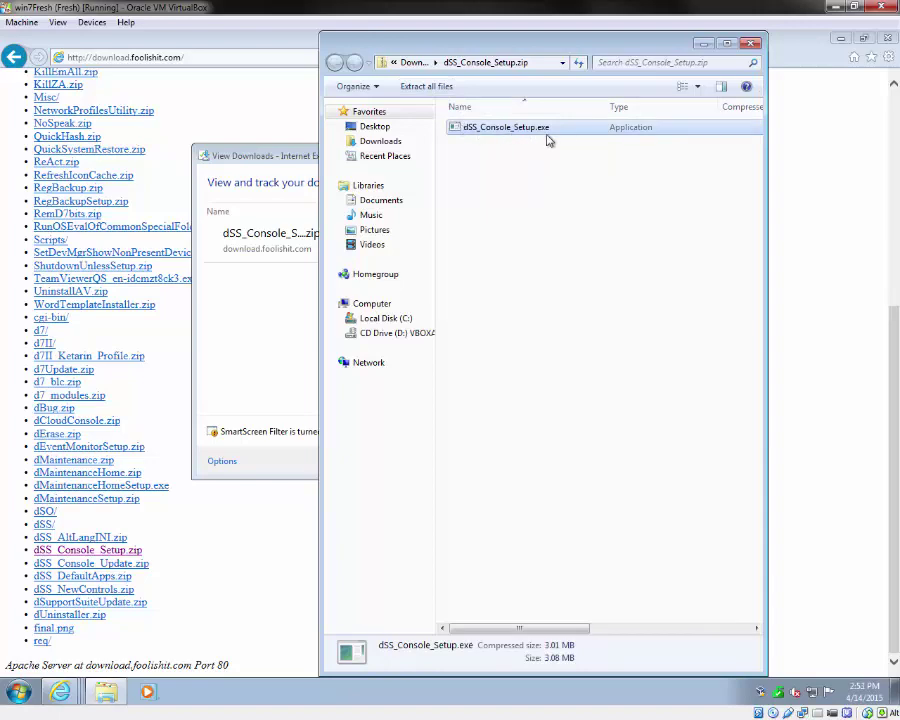
double_click(512, 134)
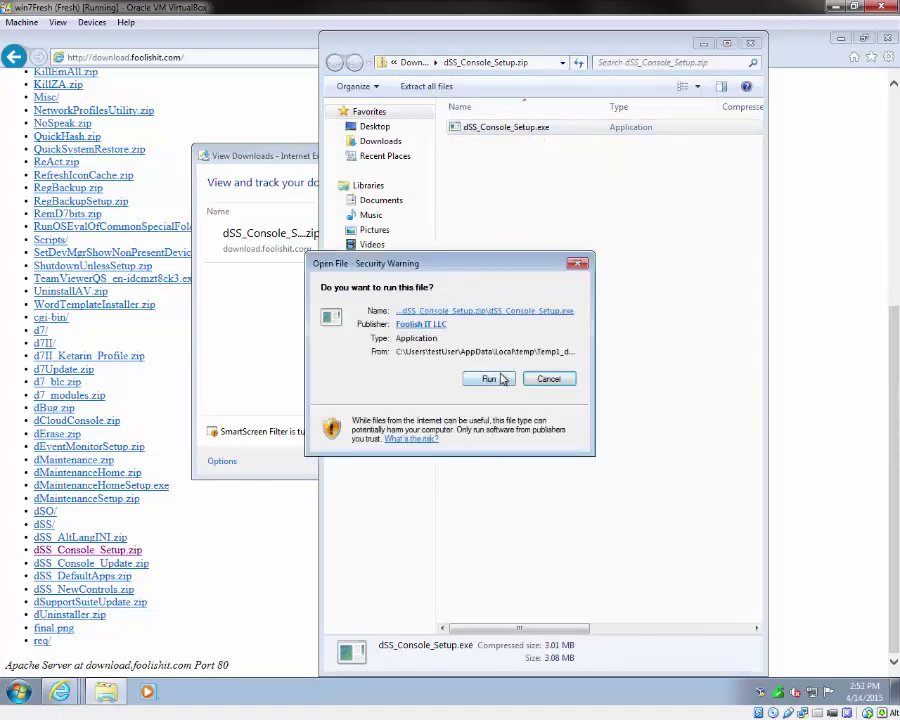
left_click(490, 378)
left_click(513, 374)
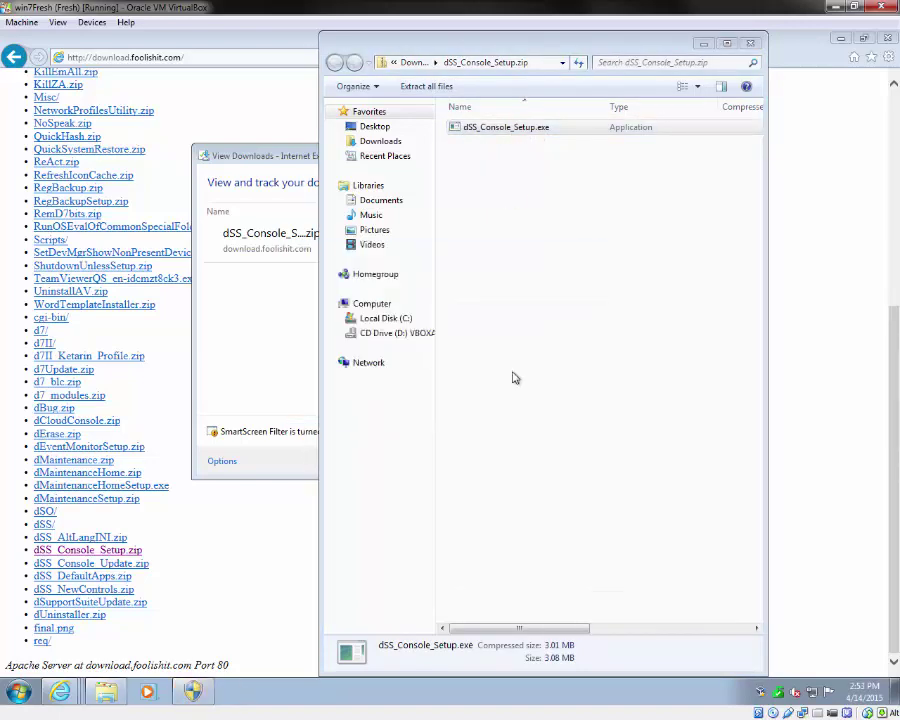
left_click(527, 473)
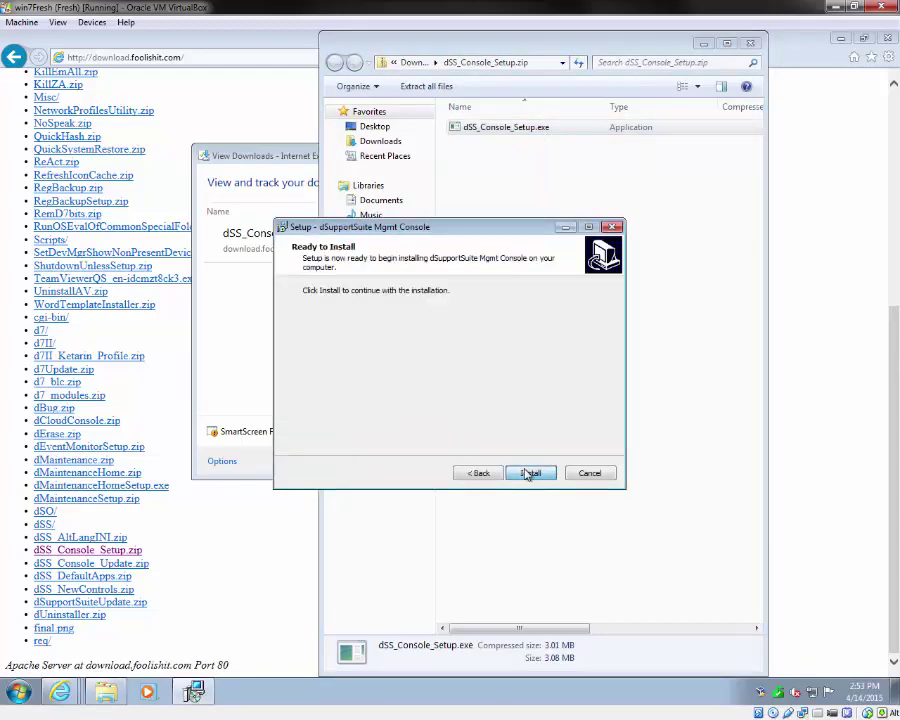
left_click(528, 474)
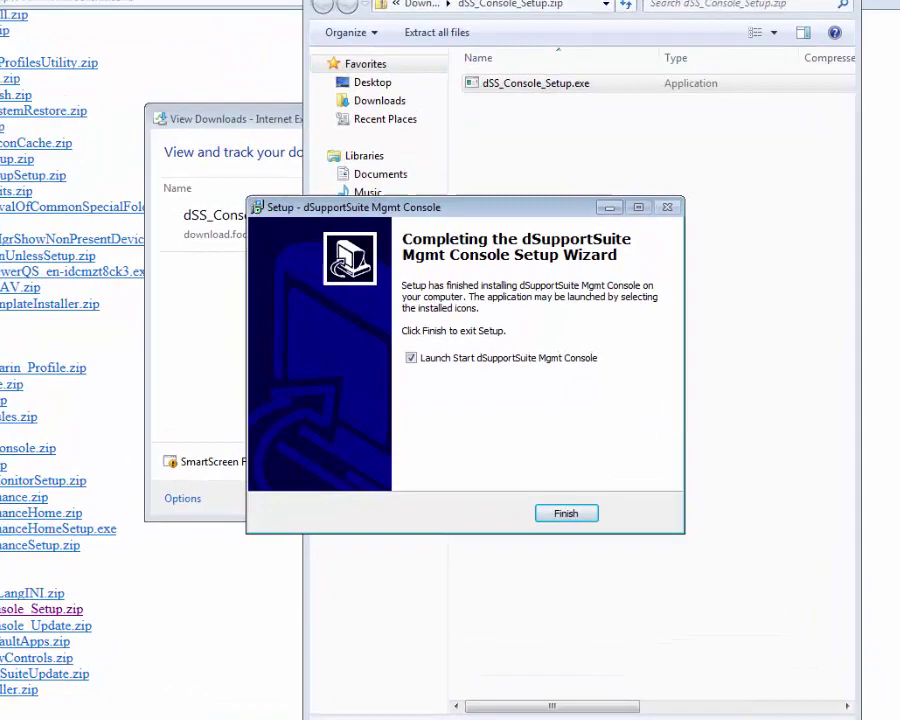
Step: Close the zip and downloads windows and finish the wizard to launch the console
left_click(752, 44)
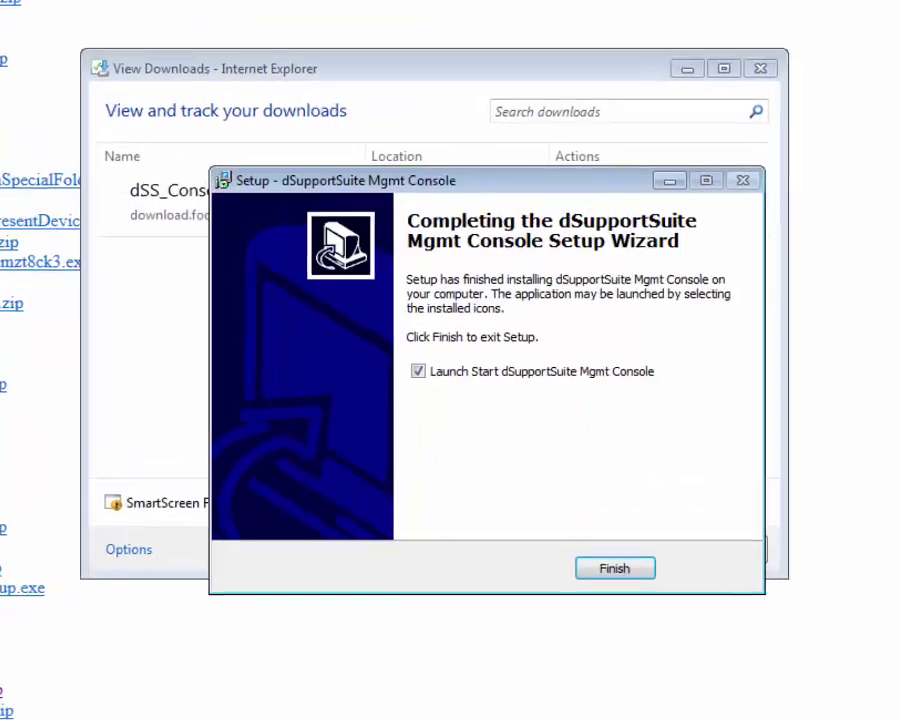
left_click(631, 154)
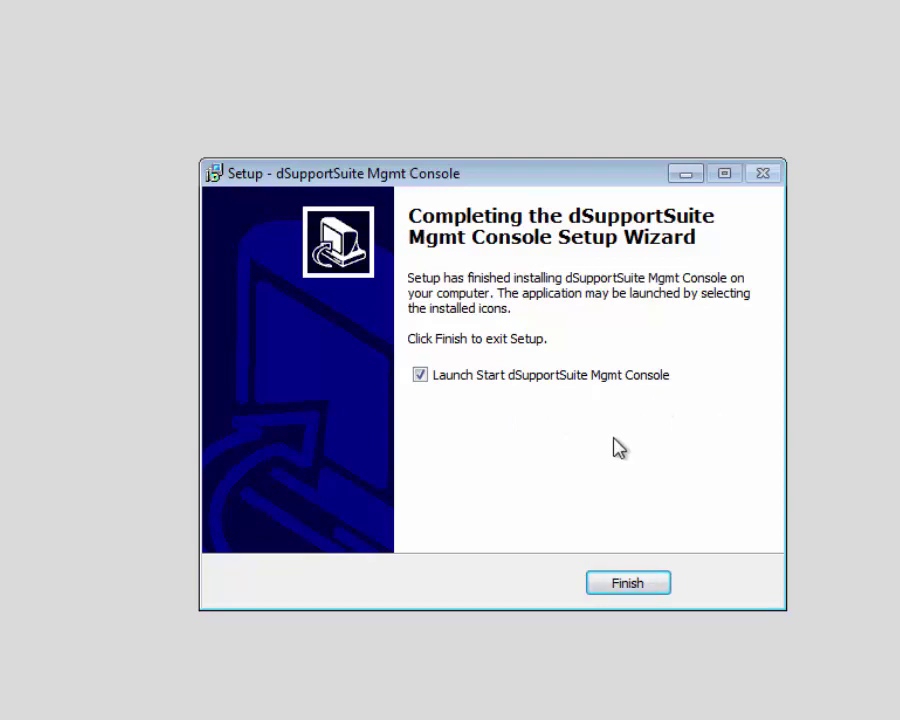
left_click(632, 584)
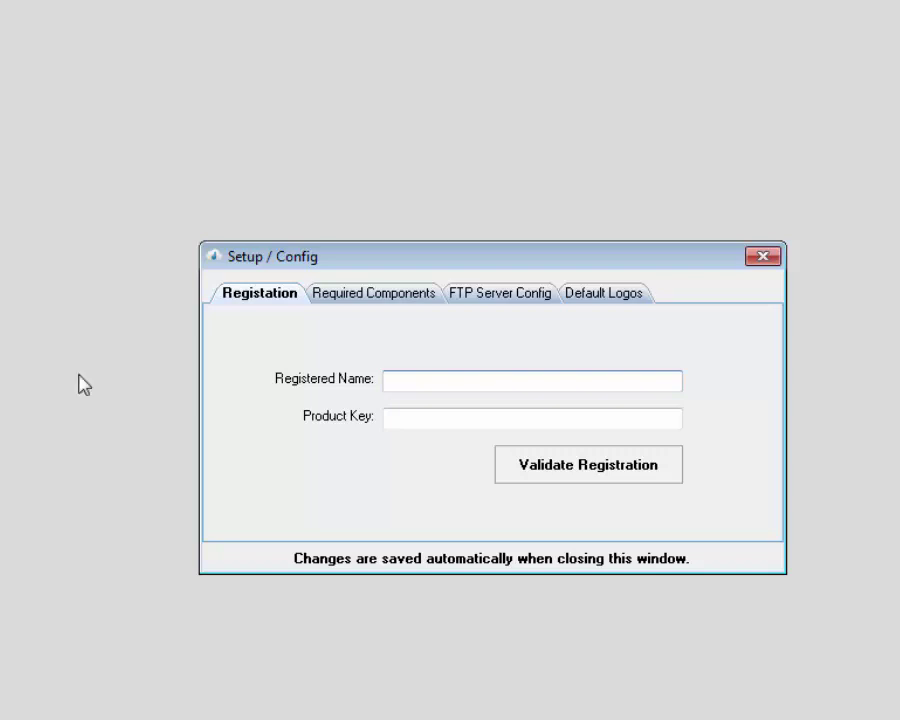
Step: Paste the registered company name and product key, validate the registration, and view Required Components
type("dSupportOnline")
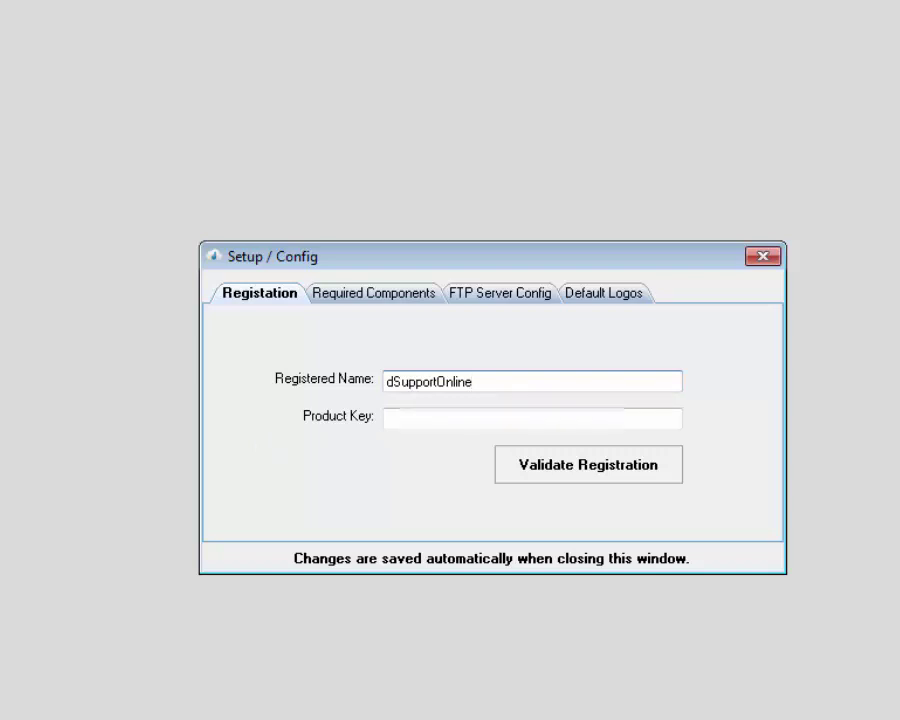
left_click(424, 424)
key("ctrl+v")
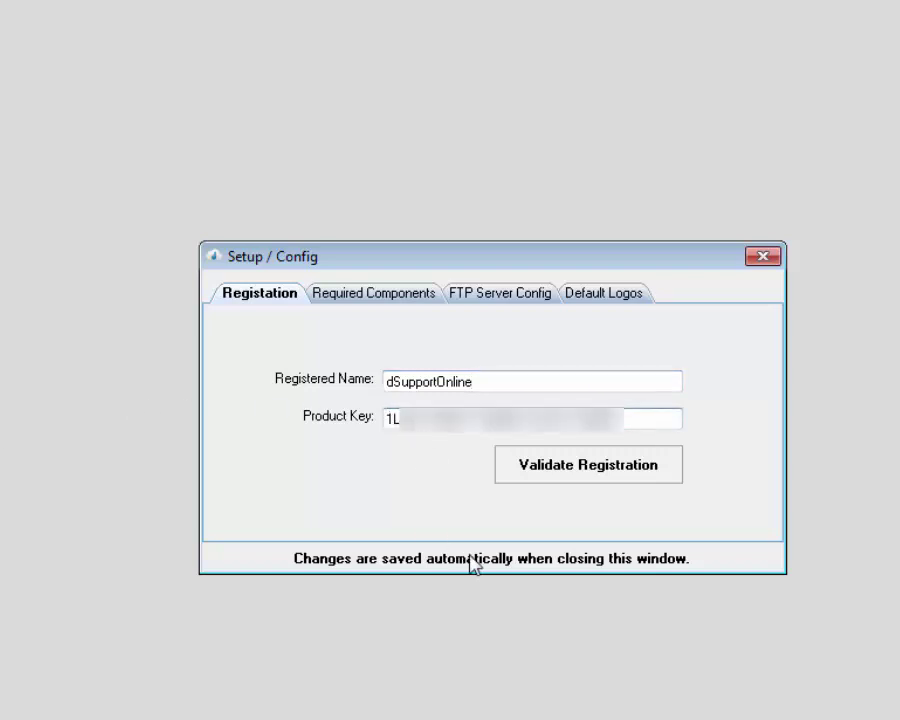
left_click(560, 478)
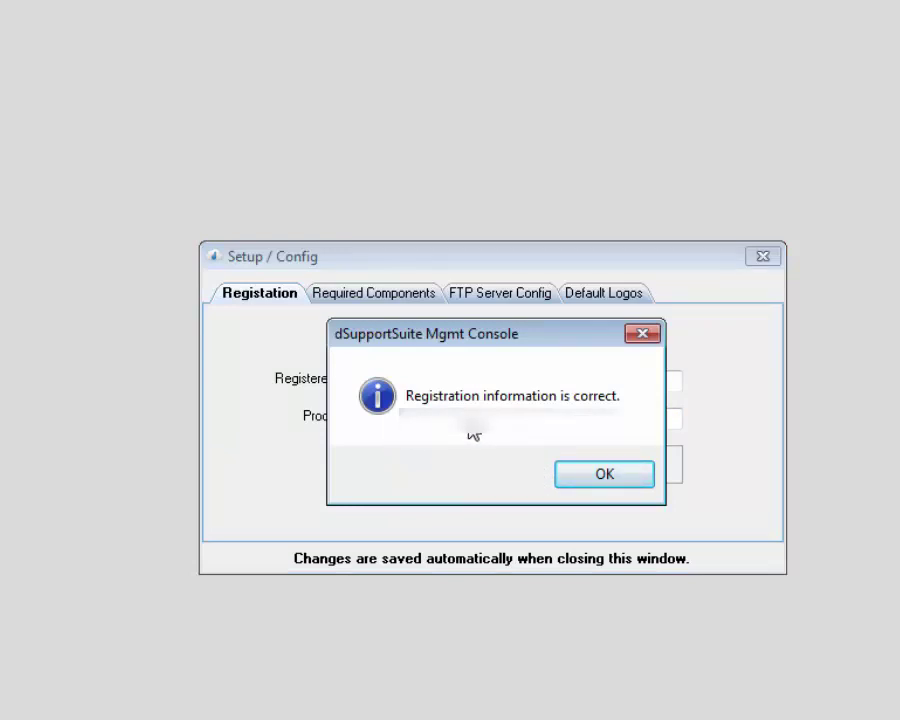
left_click(589, 476)
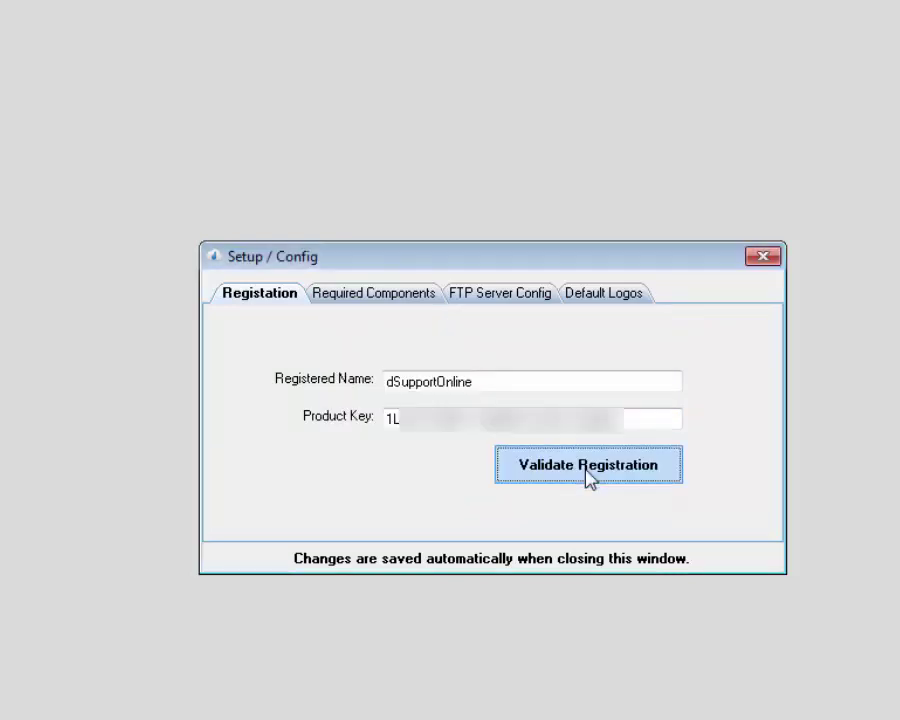
left_click(364, 300)
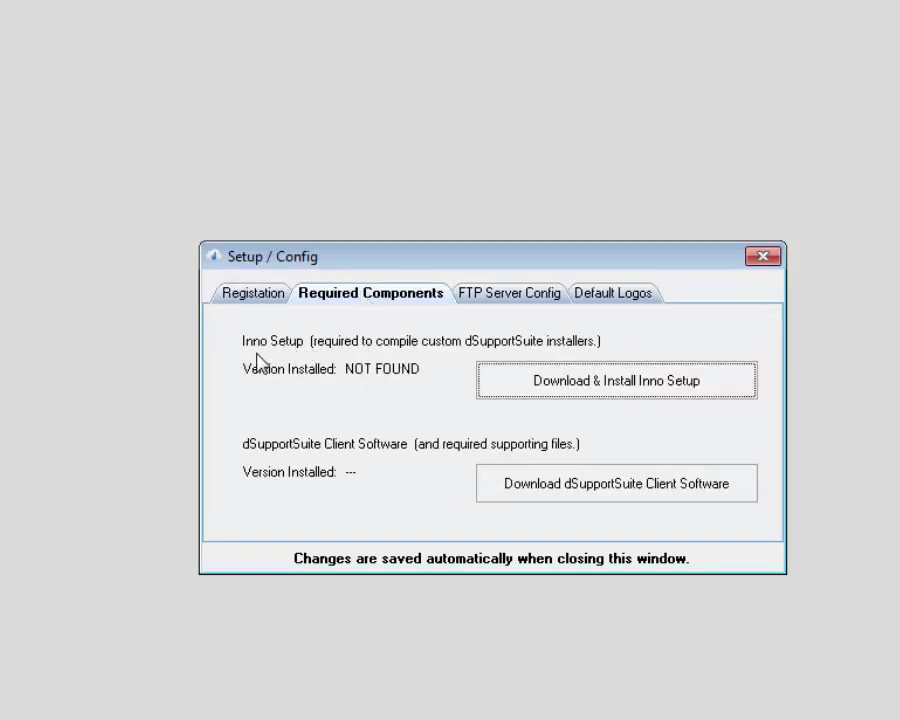
Step: Install Inno Setup and download dSupportSuite client software 3.9.21, then view FTP Server Config
left_click(557, 393)
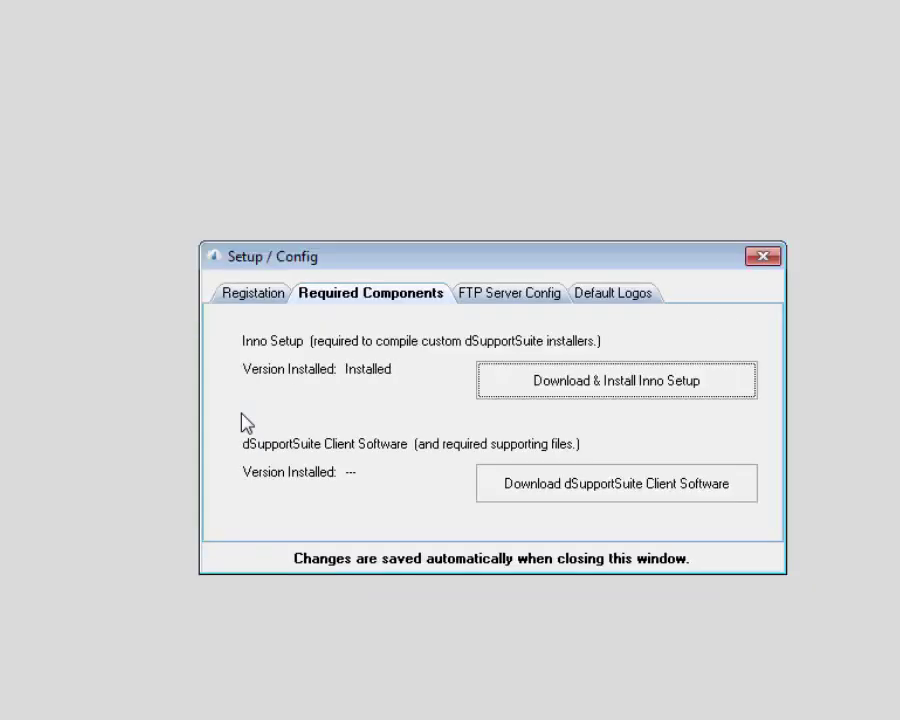
left_click(549, 488)
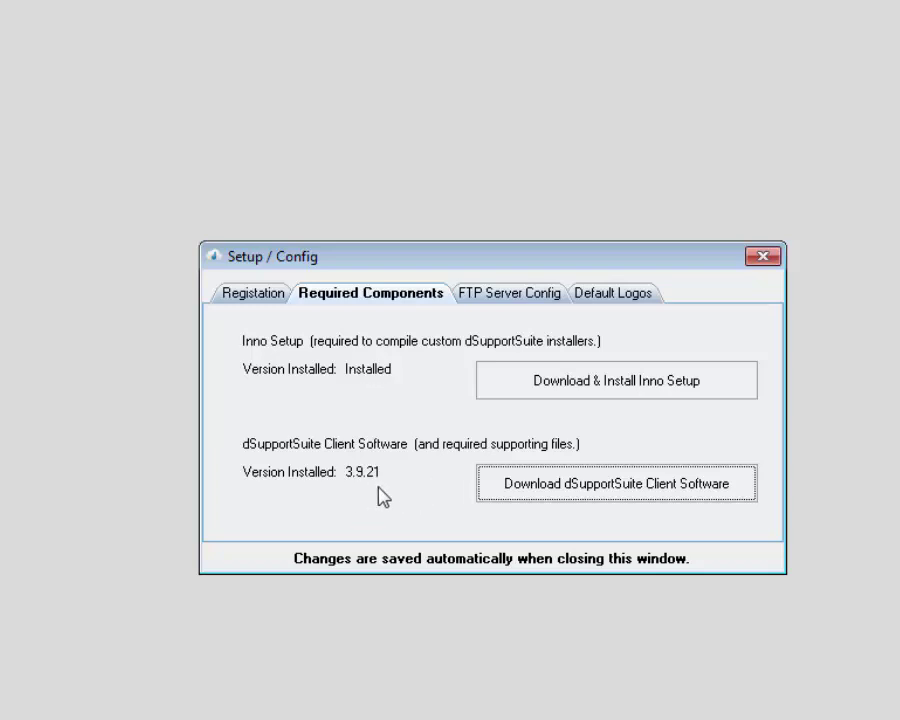
left_click(517, 292)
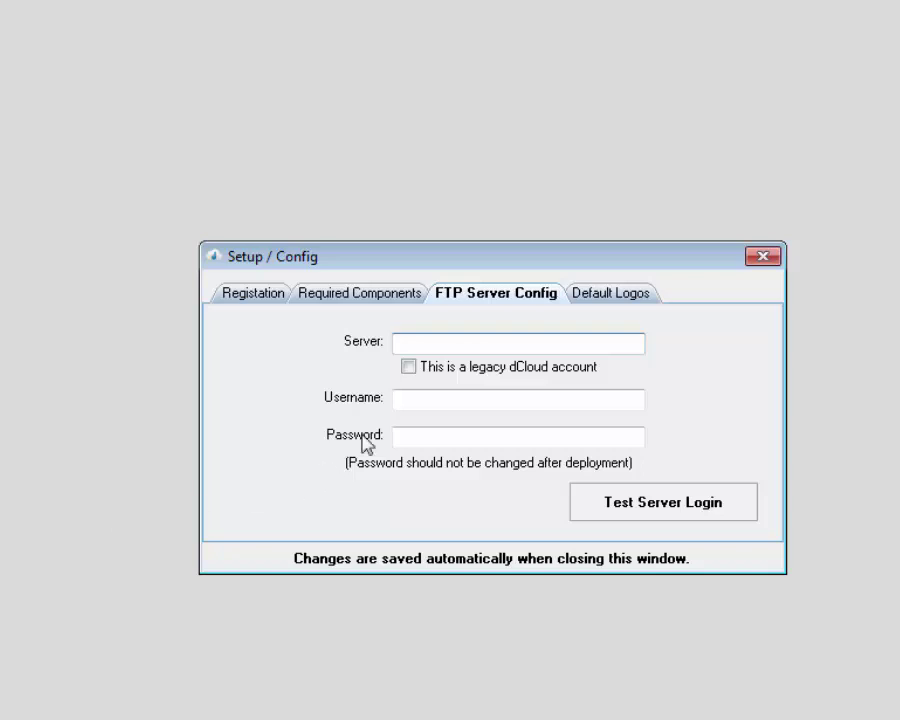
Step: Enter server ftp.dsupportonline.com with the account's e-mail username and password, and test the login successfully
type("ftp.dsupport")
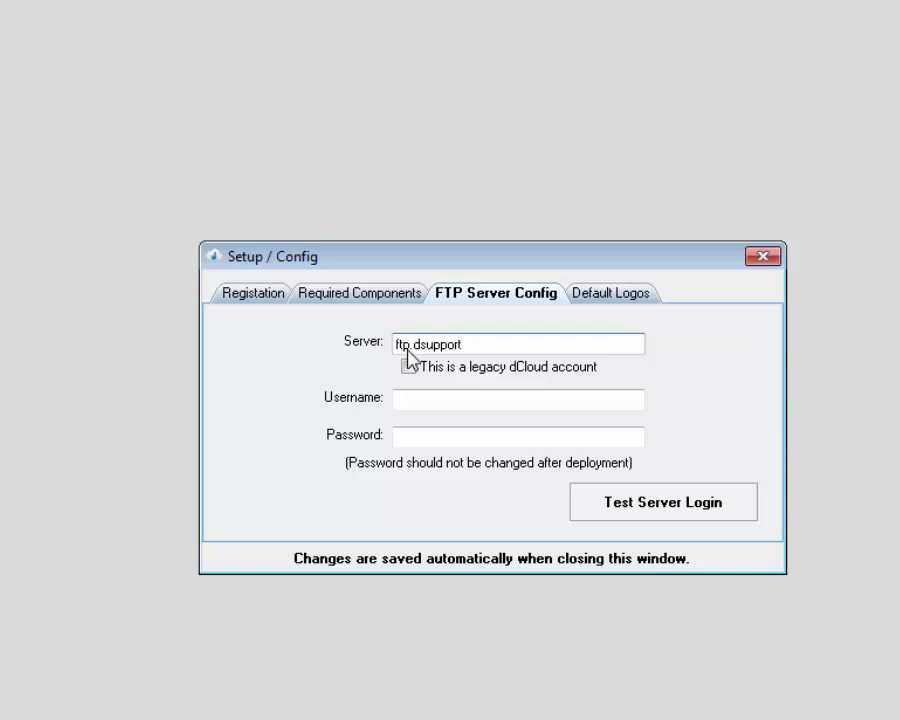
type("online.com")
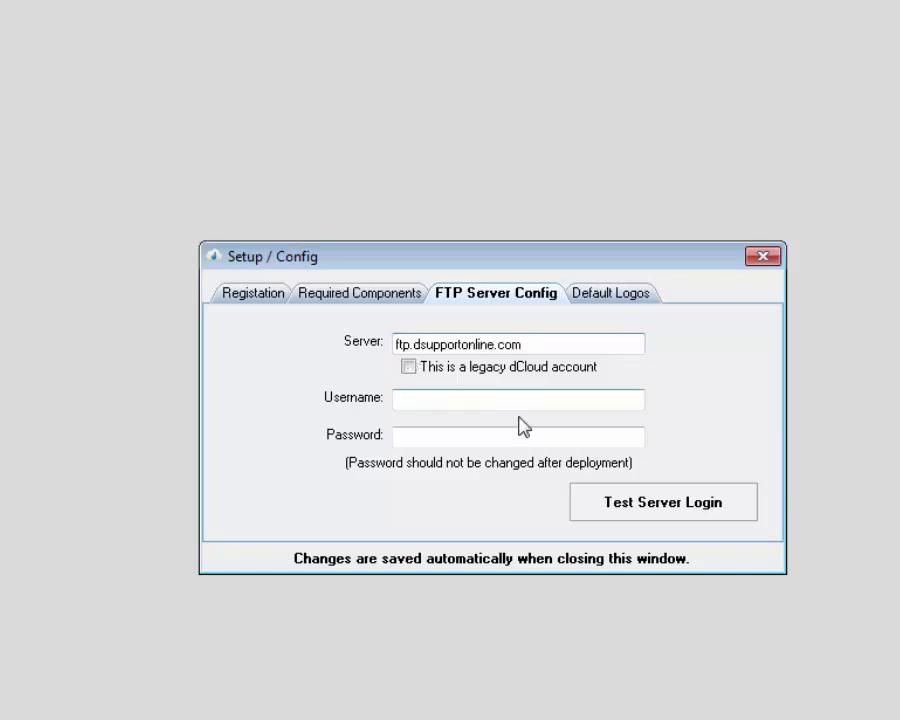
left_click(474, 404)
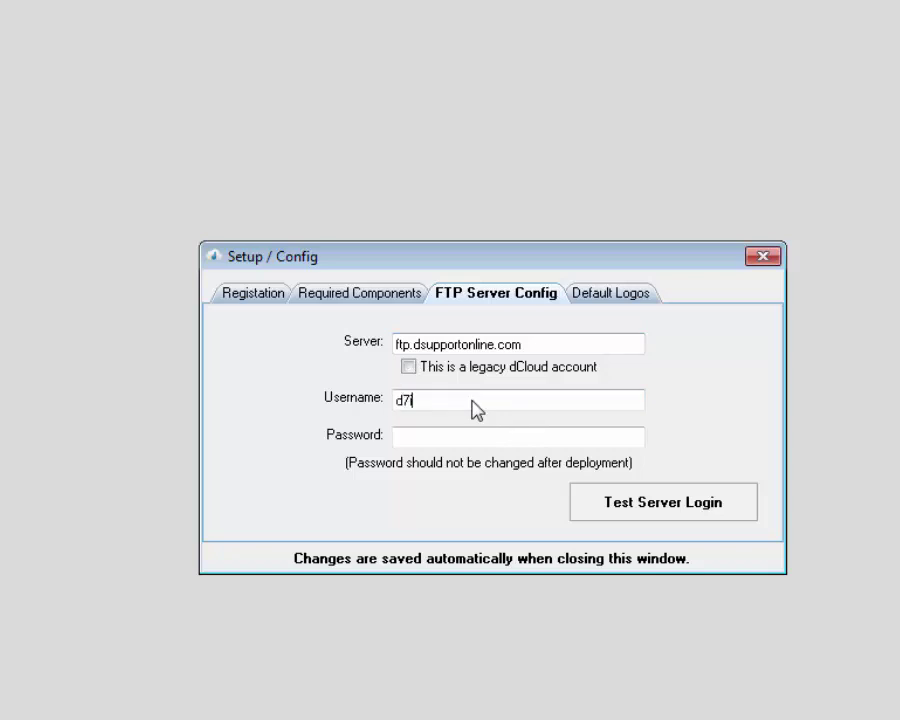
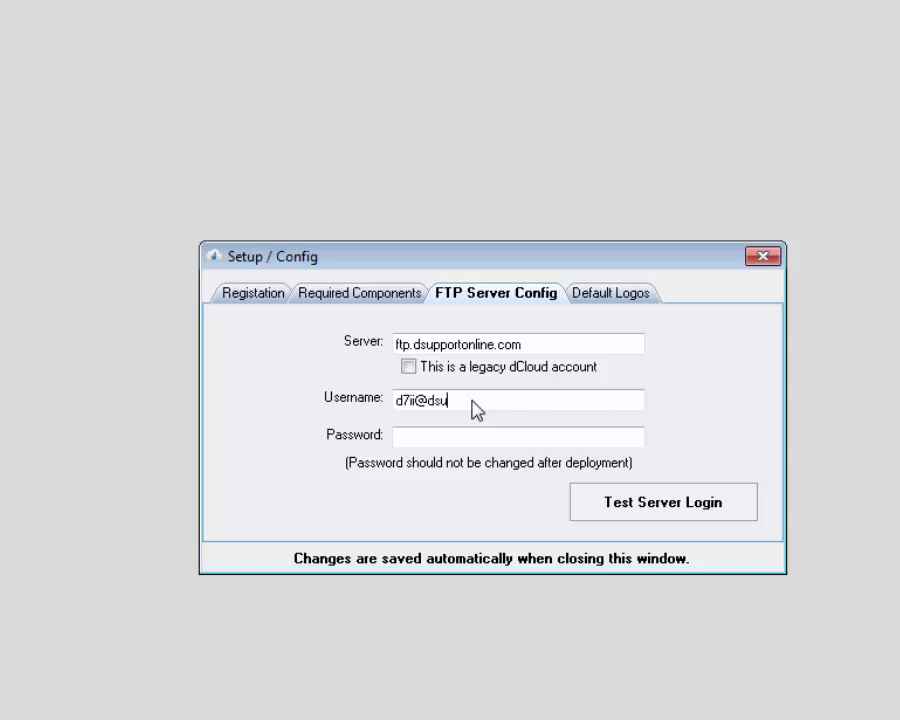
key("Tab")
type("**")
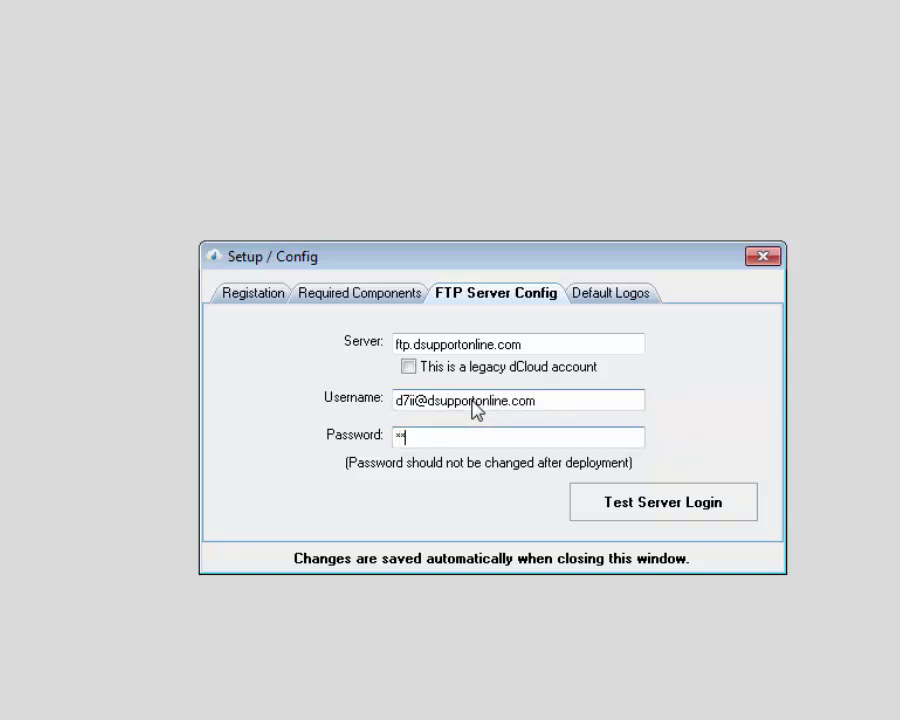
type("****")
left_click(641, 500)
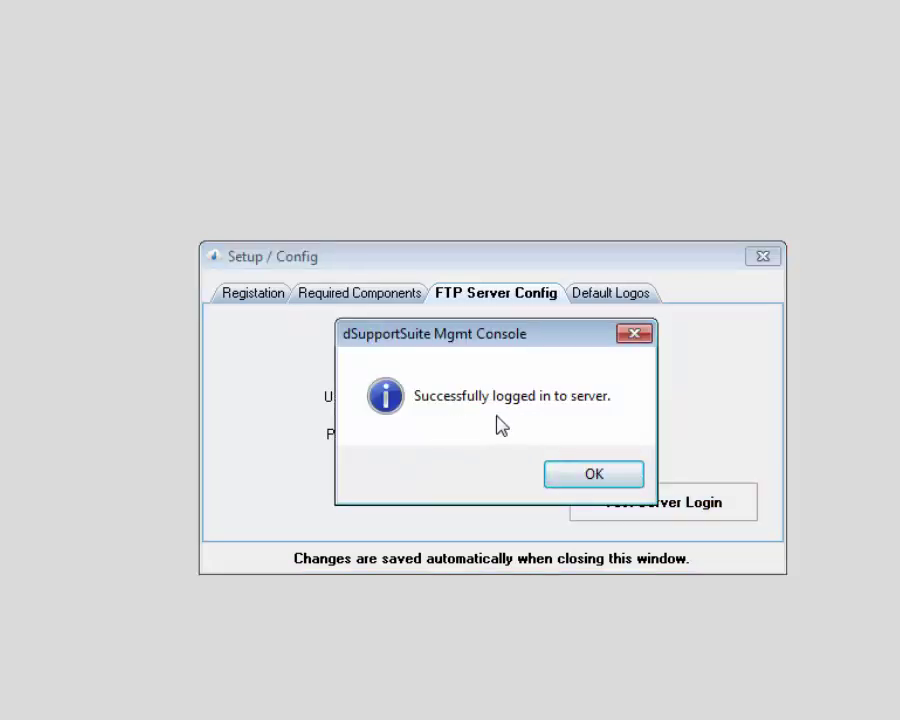
left_click(576, 473)
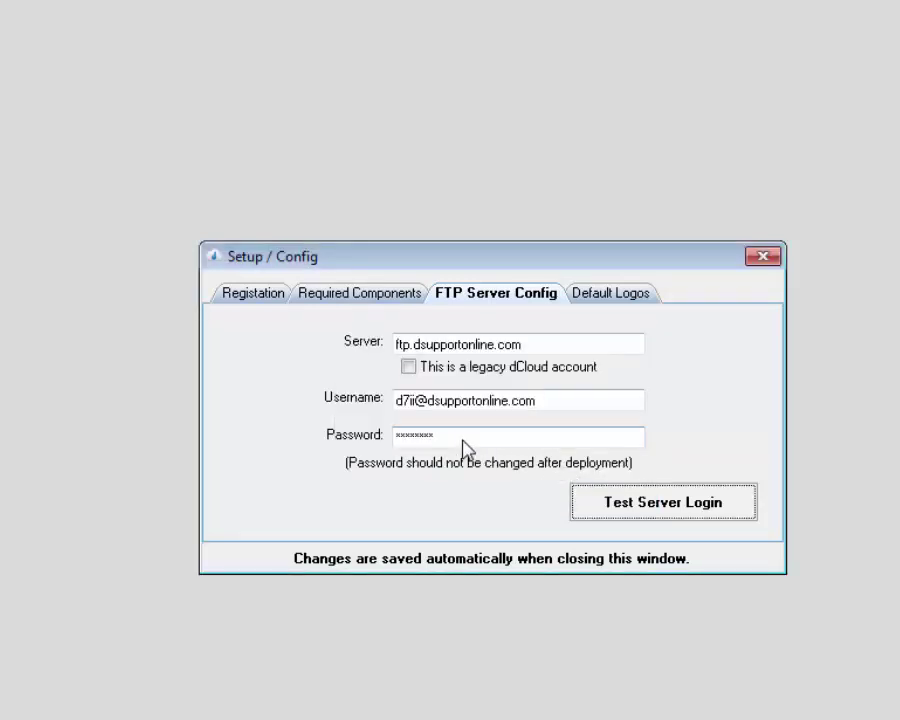
Step: Look over the Default Logos tab, then close Setup / Config to save the settings
left_click(401, 404)
left_click(578, 296)
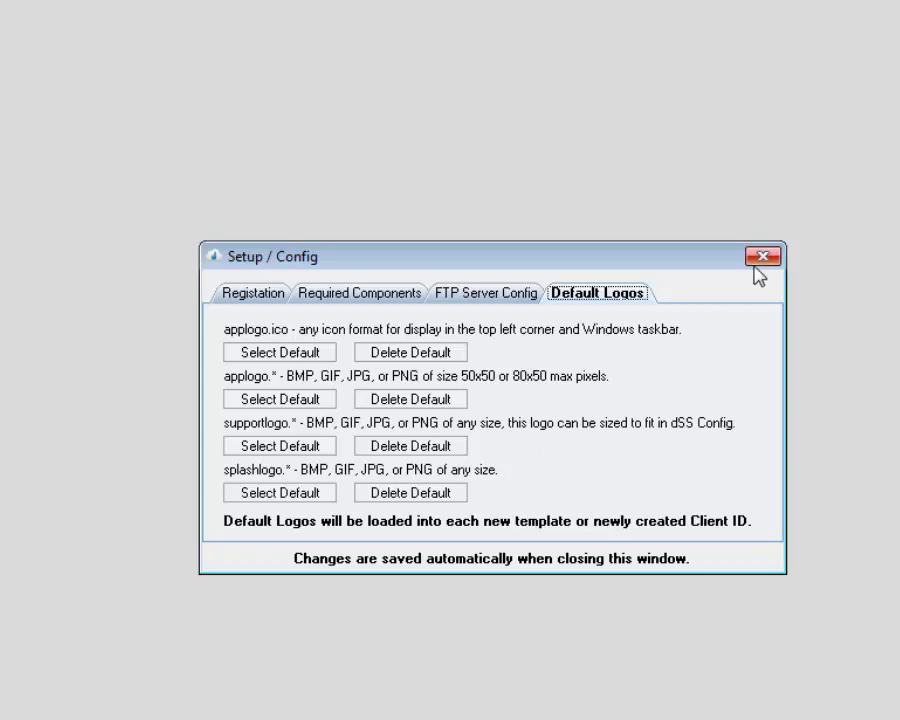
left_click(760, 259)
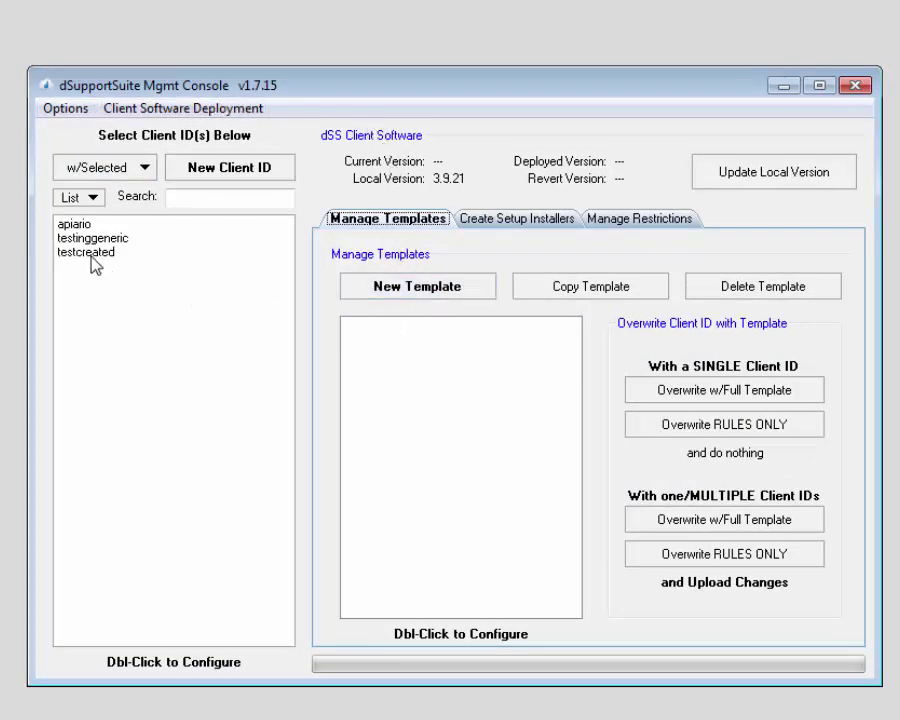
Step: Remove the test client IDs testcreated, testinggeneric and apiario, replacing the existing subscription backup file
left_click(95, 262)
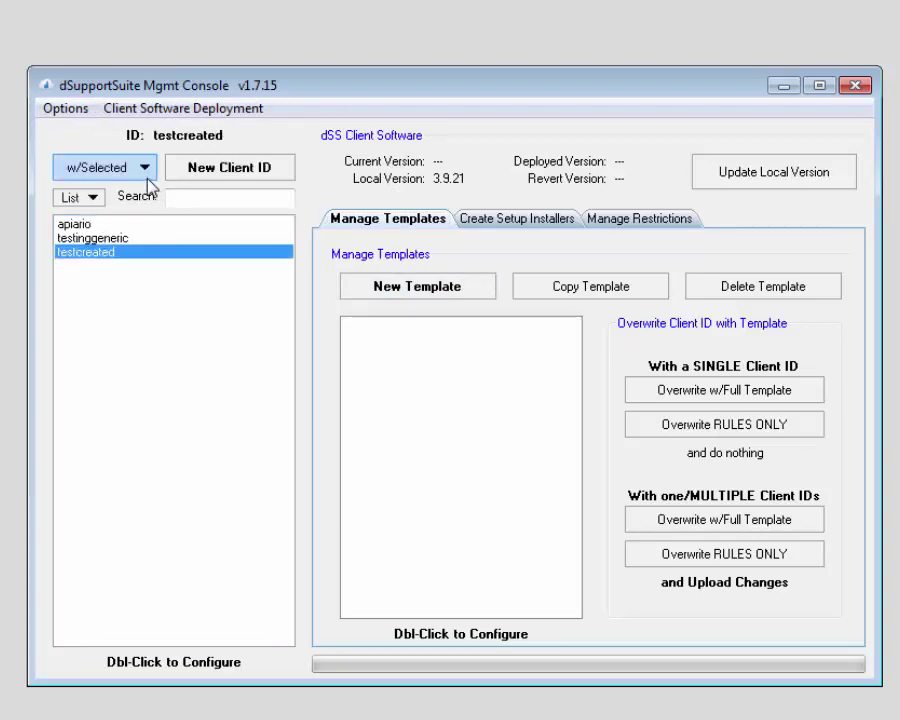
left_click(142, 168)
left_click(123, 360)
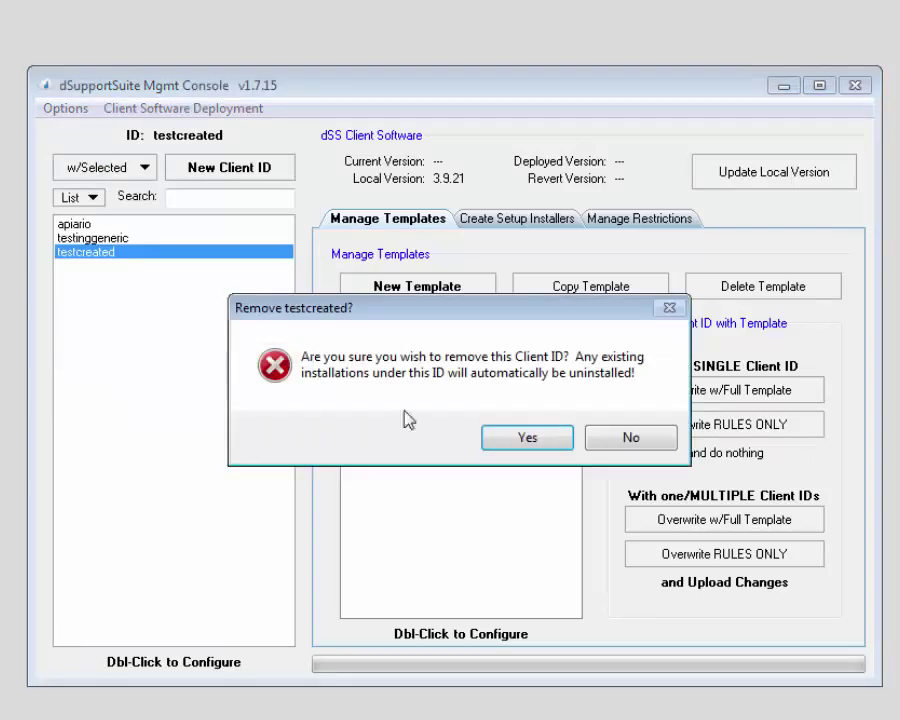
left_click(498, 434)
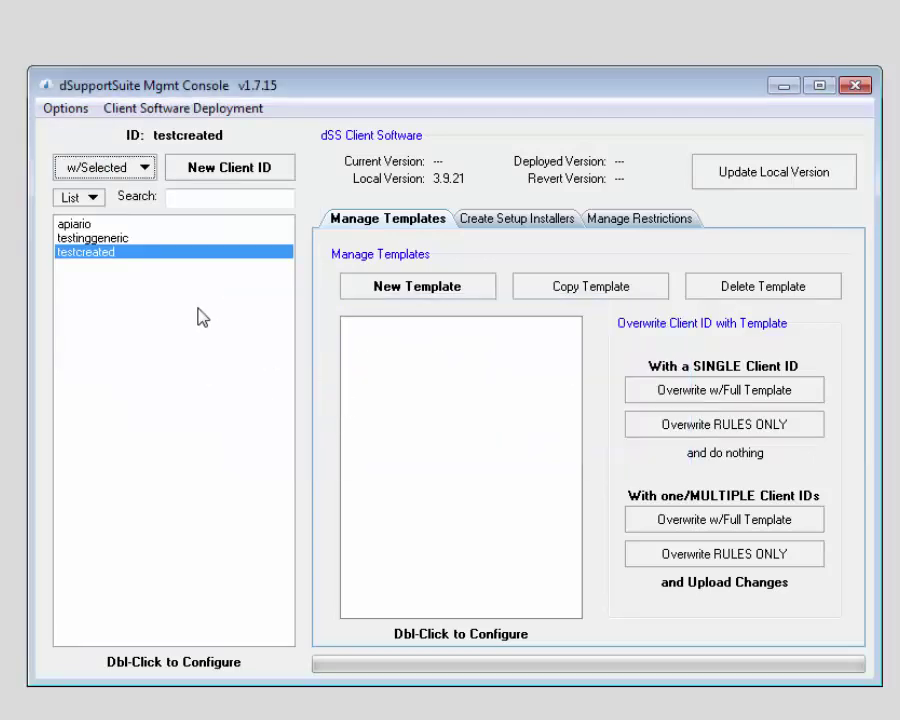
left_click(107, 241)
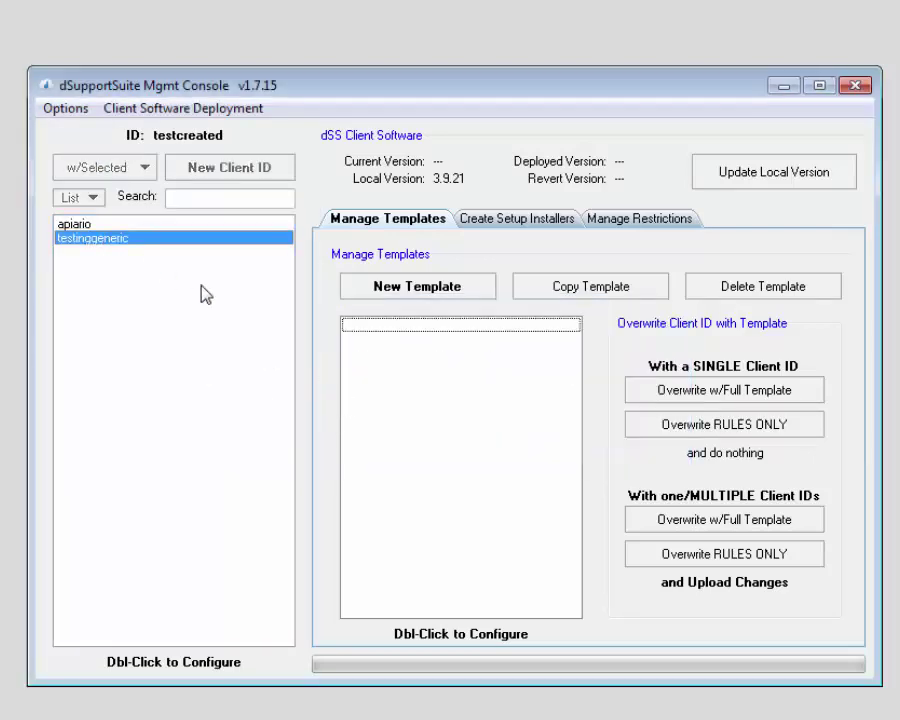
left_click(142, 168)
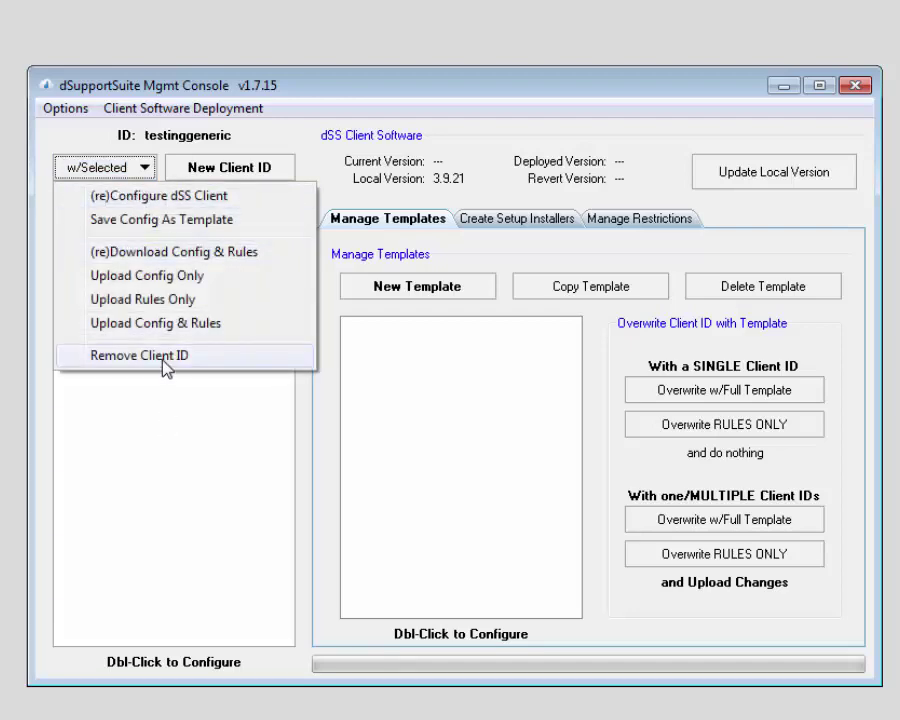
left_click(160, 358)
left_click(505, 441)
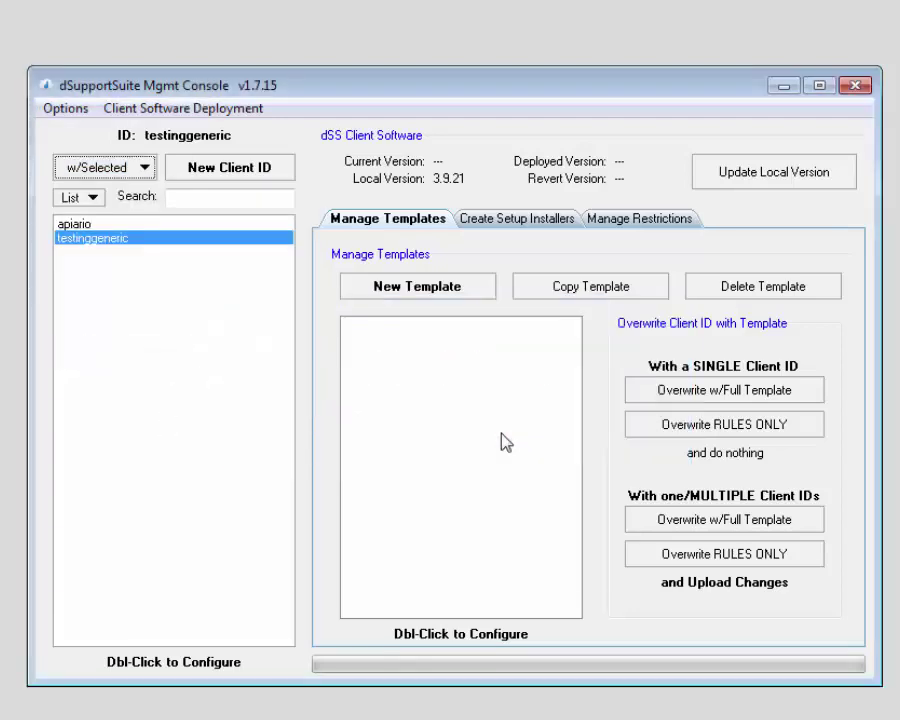
left_click(97, 221)
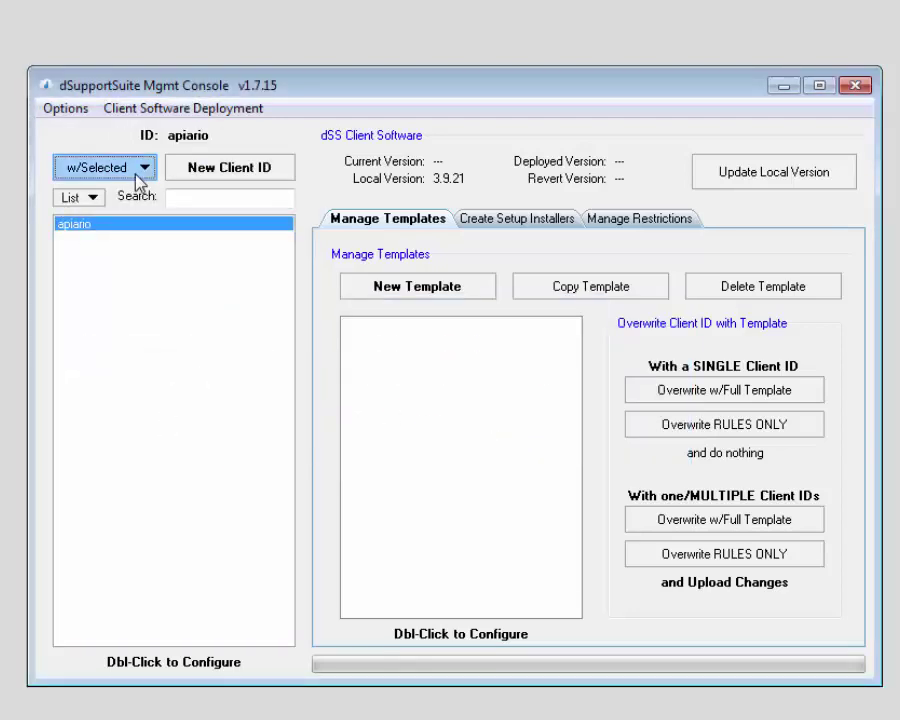
left_click(136, 172)
left_click(153, 360)
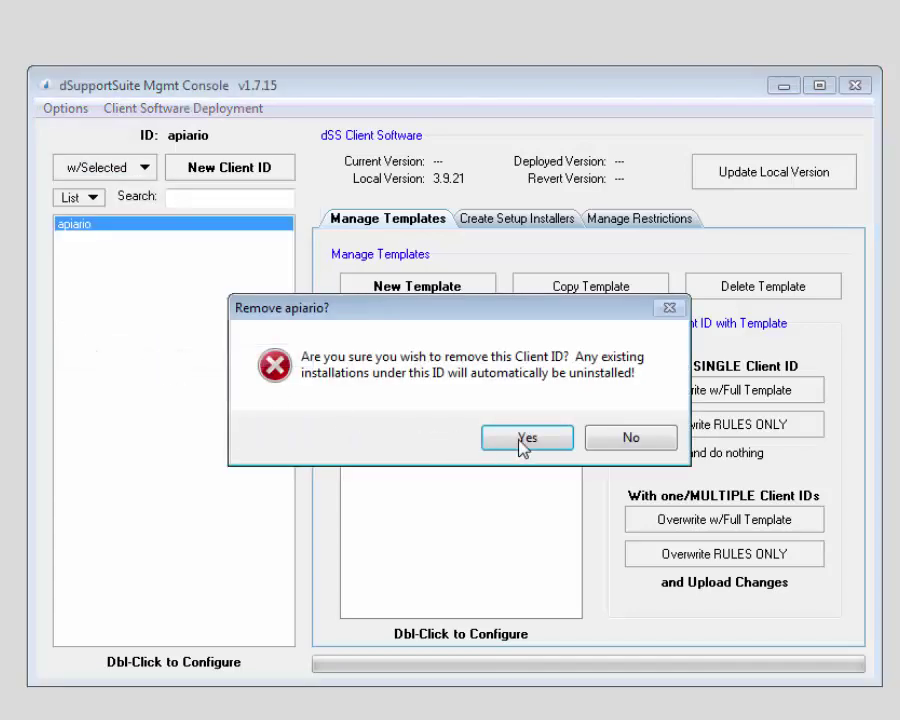
left_click(518, 442)
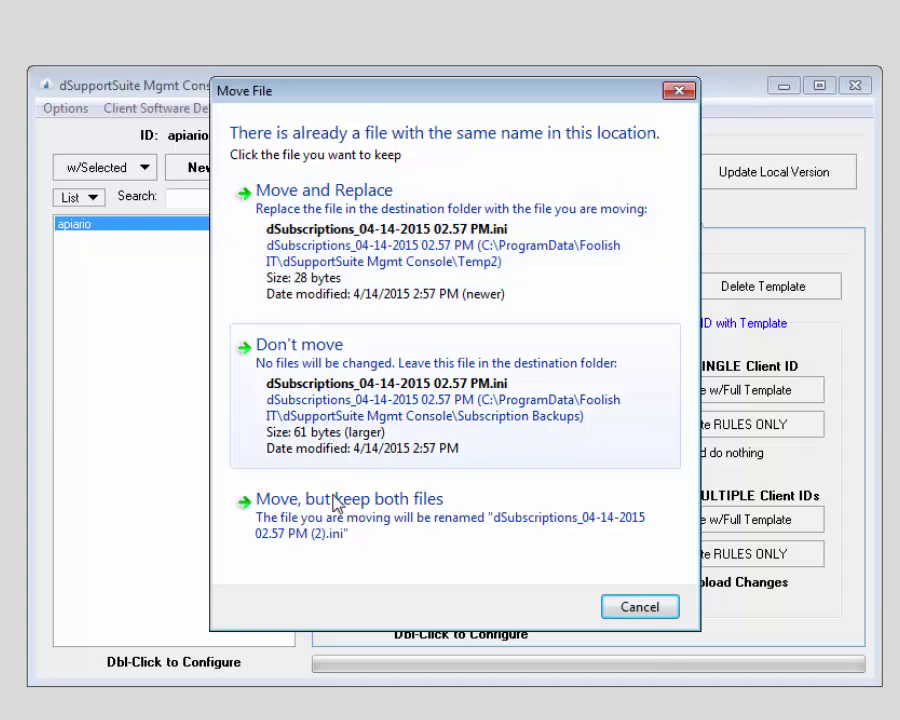
left_click(334, 264)
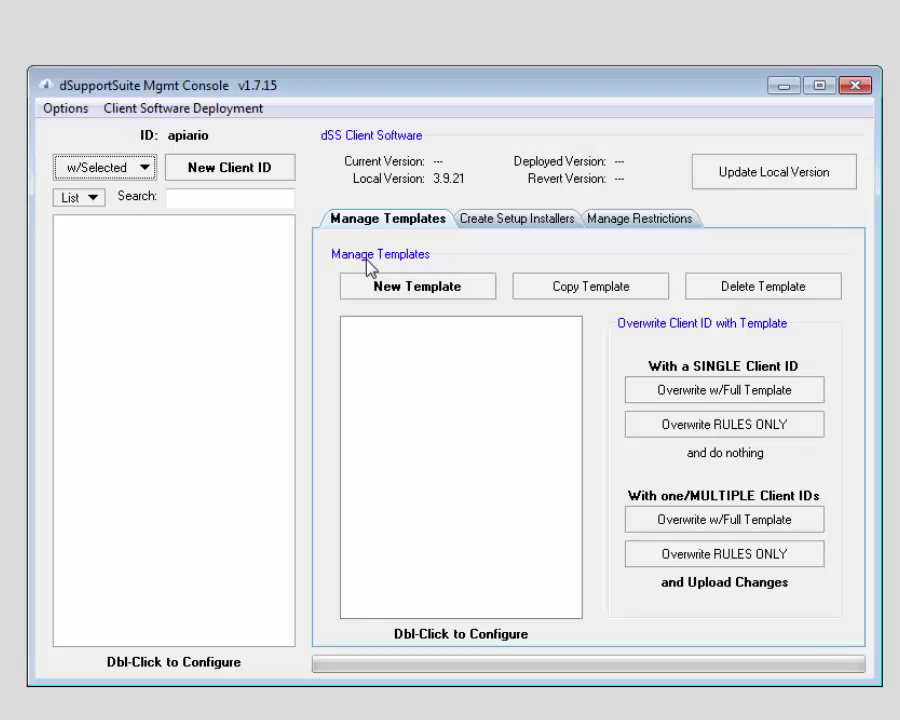
Step: Reopen Setup / Config, browse its Required Components, FTP Server and Default Logos tabs, then close it
left_click(66, 108)
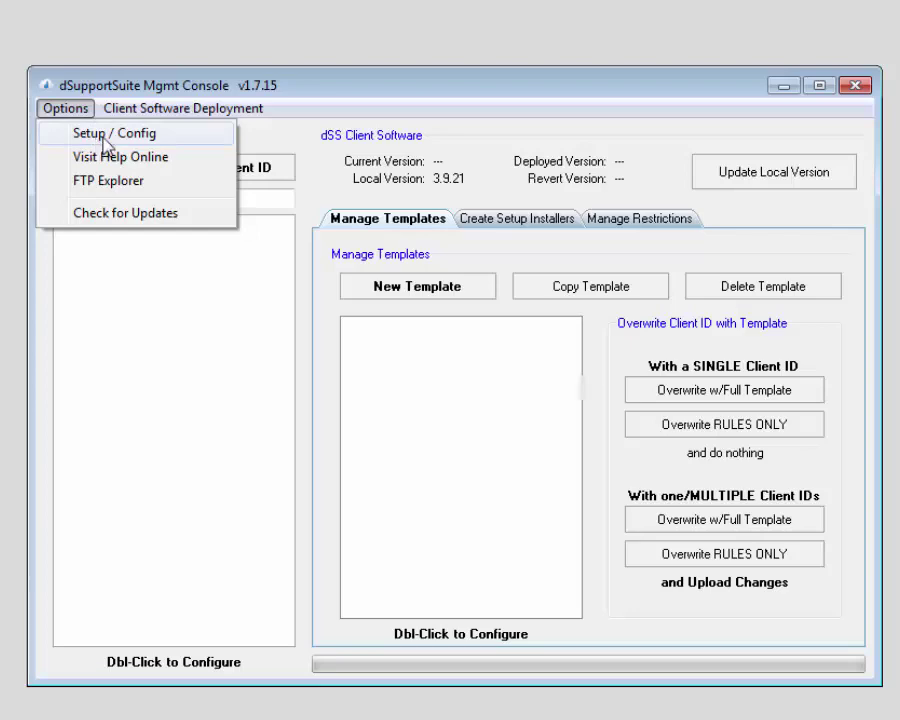
left_click(100, 141)
left_click(335, 274)
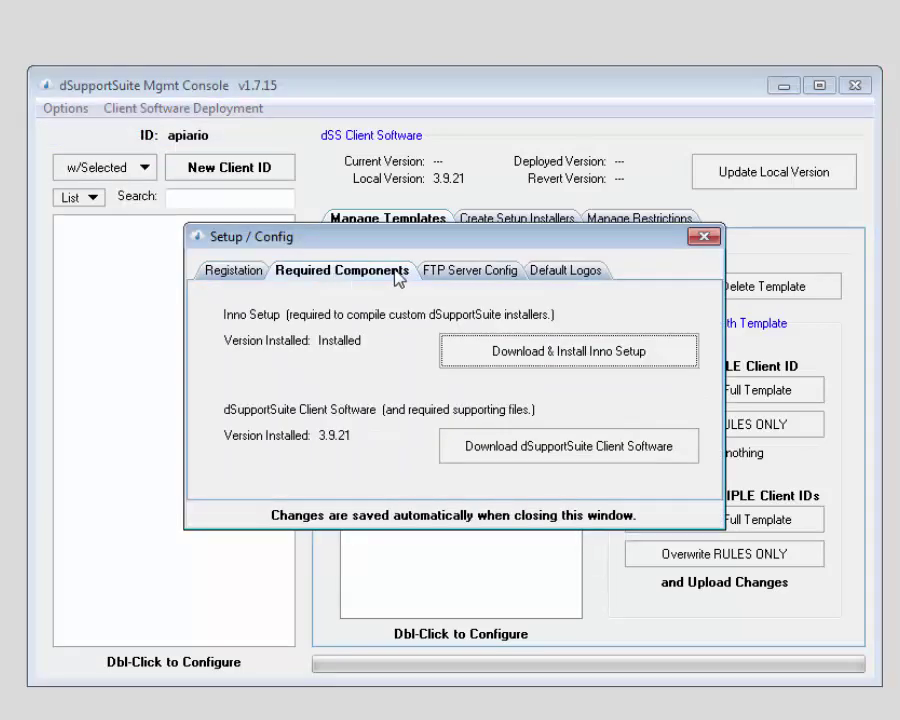
left_click(465, 276)
left_click(577, 276)
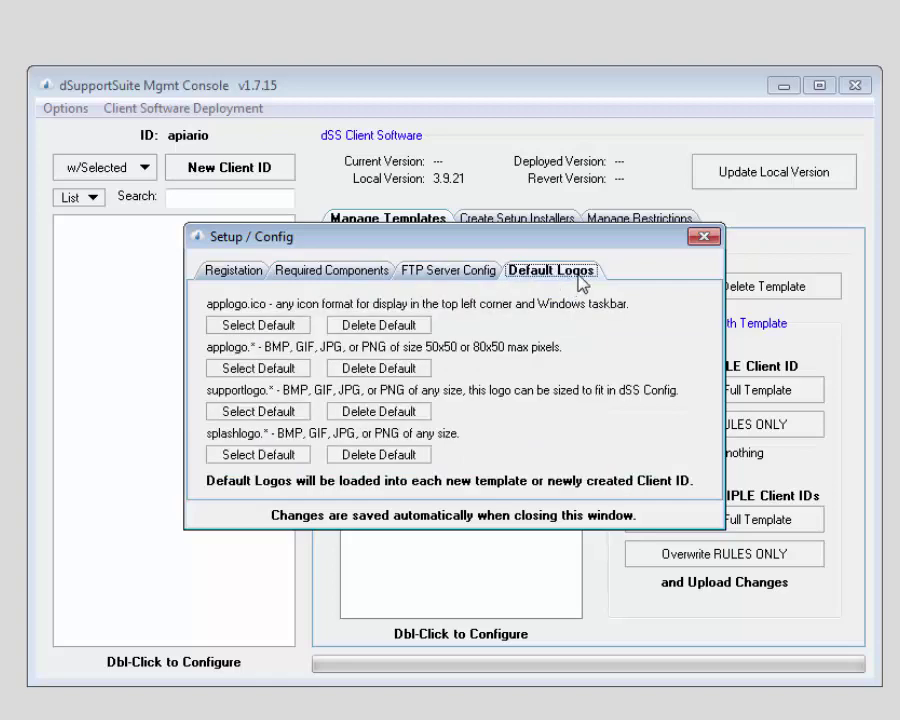
left_click(704, 236)
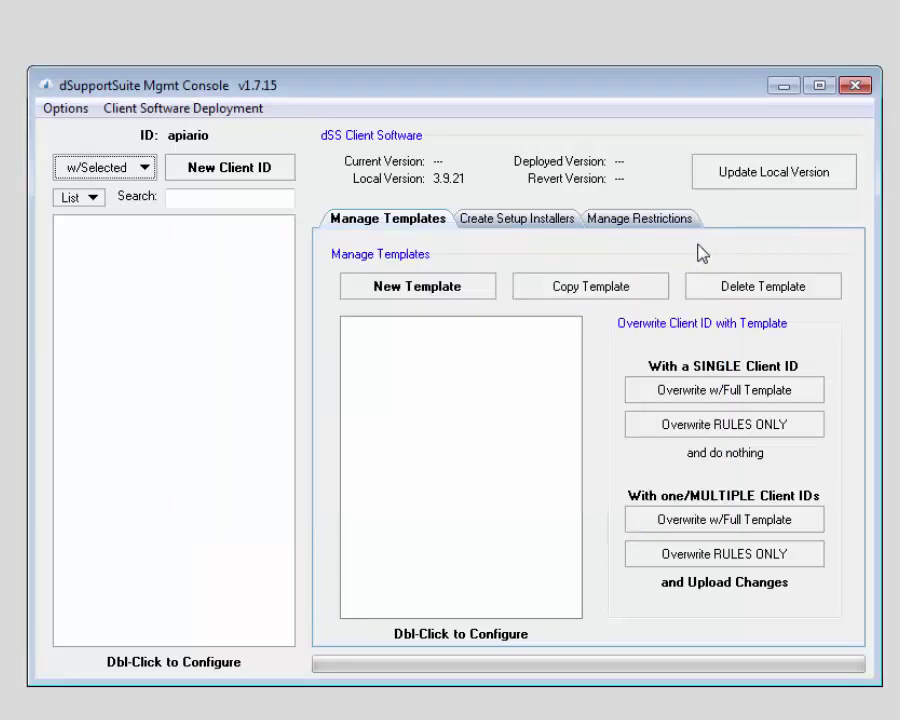
left_click(85, 116)
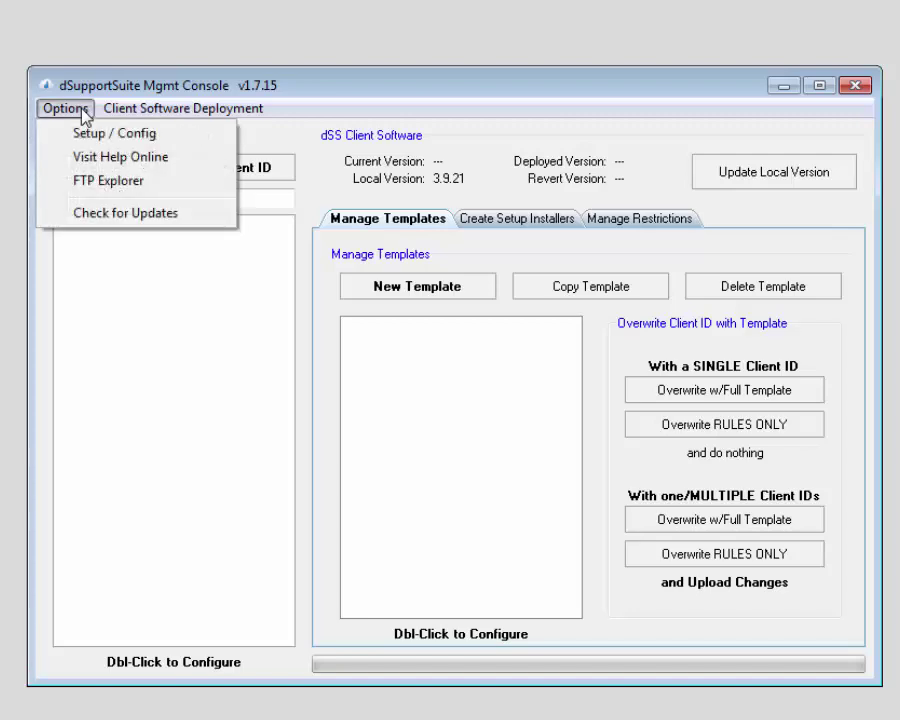
Step: Open dCloudExplorer via FTP Explorer and browse into the server's dSupportSuite folder
left_click(90, 184)
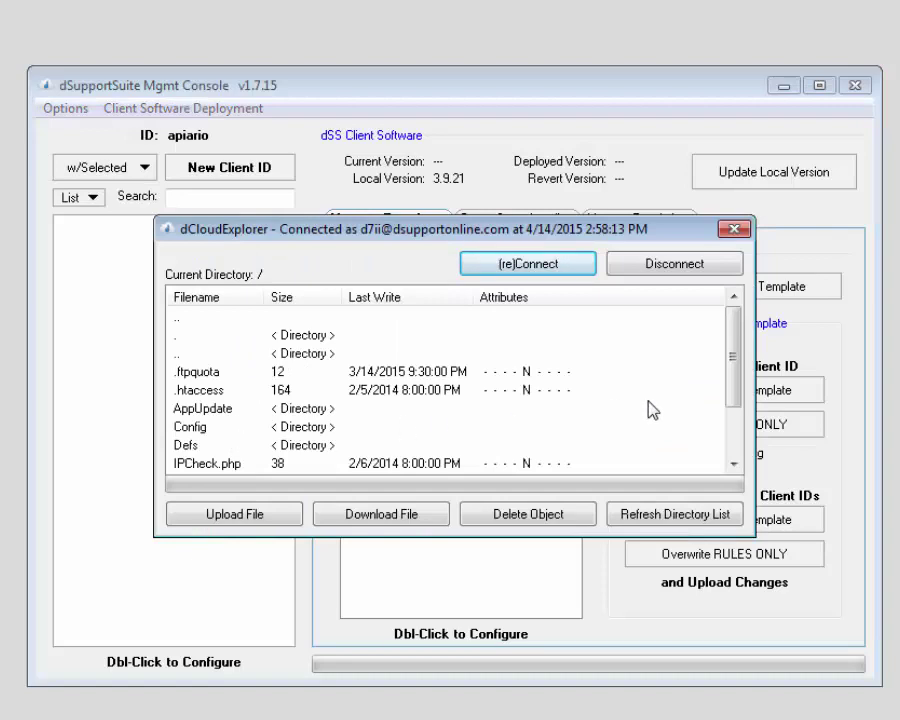
scroll(679, 380, "down", 1)
scroll(734, 390, "down", 3)
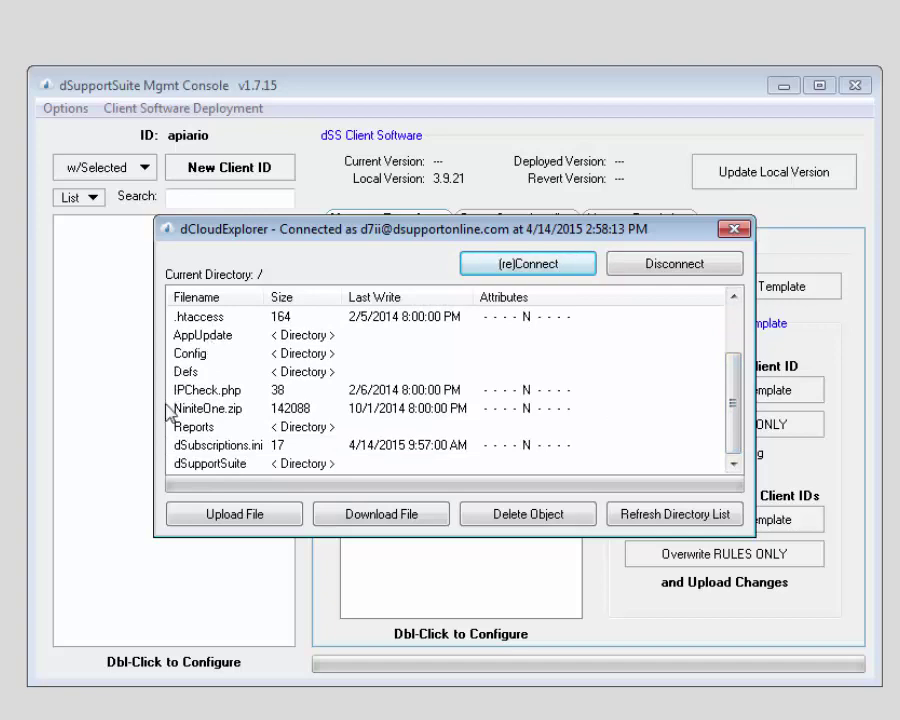
left_click(239, 450)
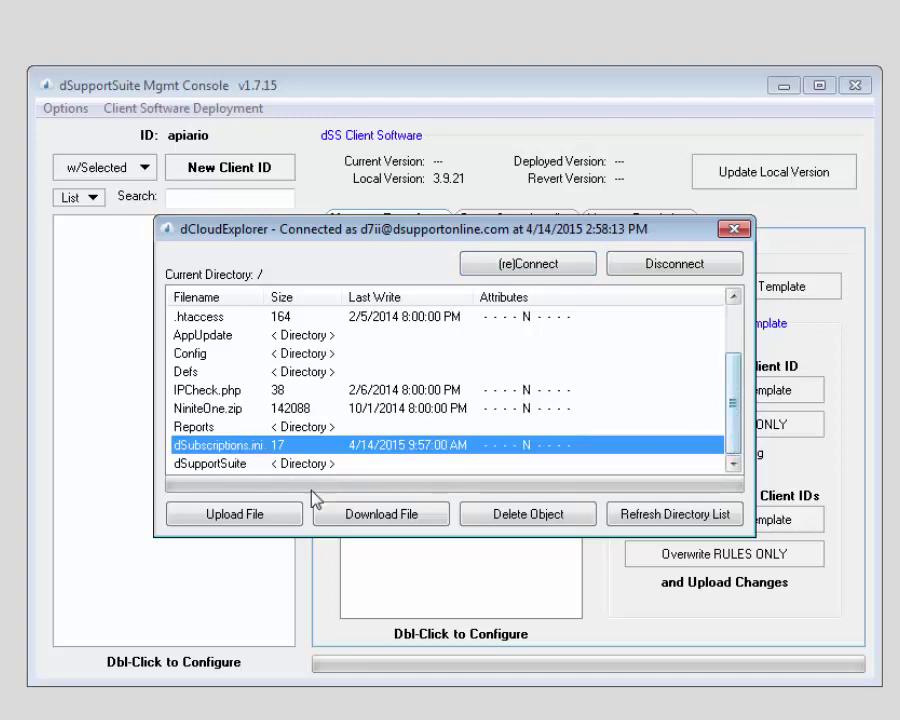
left_click(199, 470)
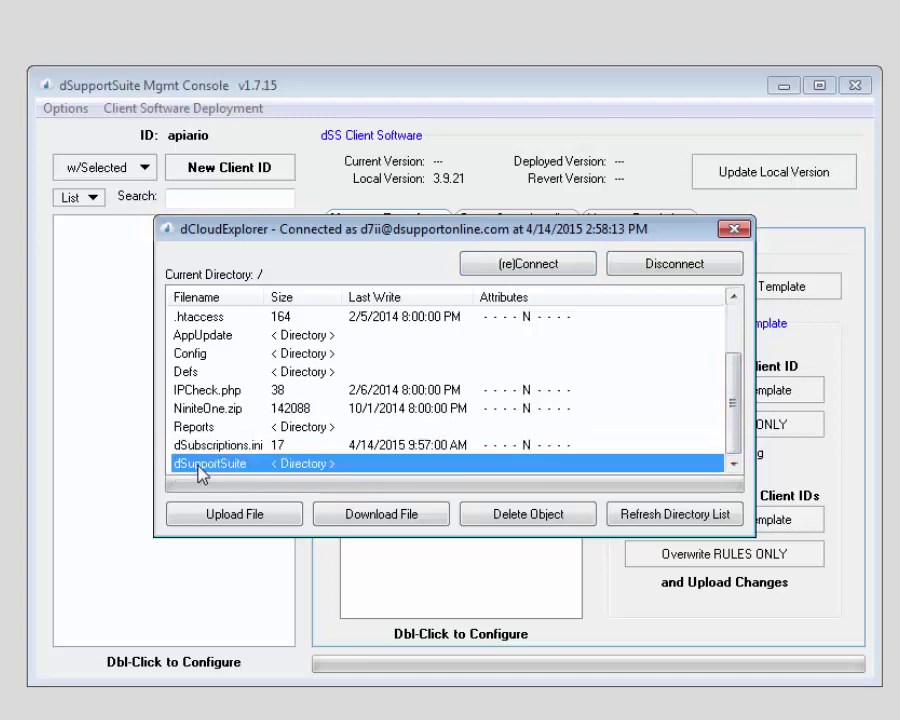
double_click(199, 470)
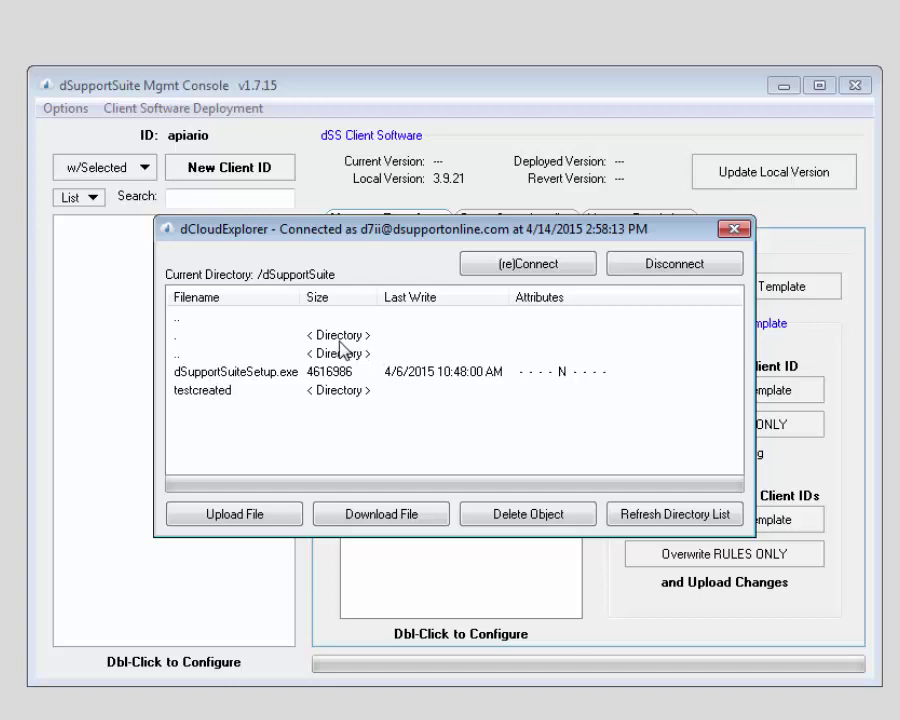
Step: Attempt deleting the non-empty testcreated folder, then delete dSupportSuiteSetup.exe from the server
left_click(233, 392)
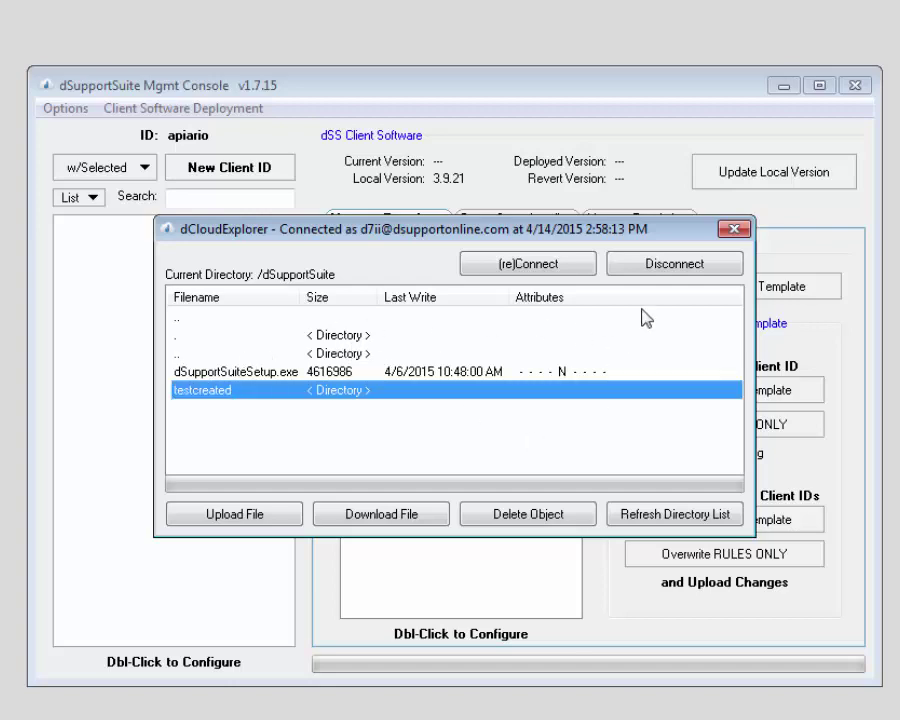
left_click(533, 514)
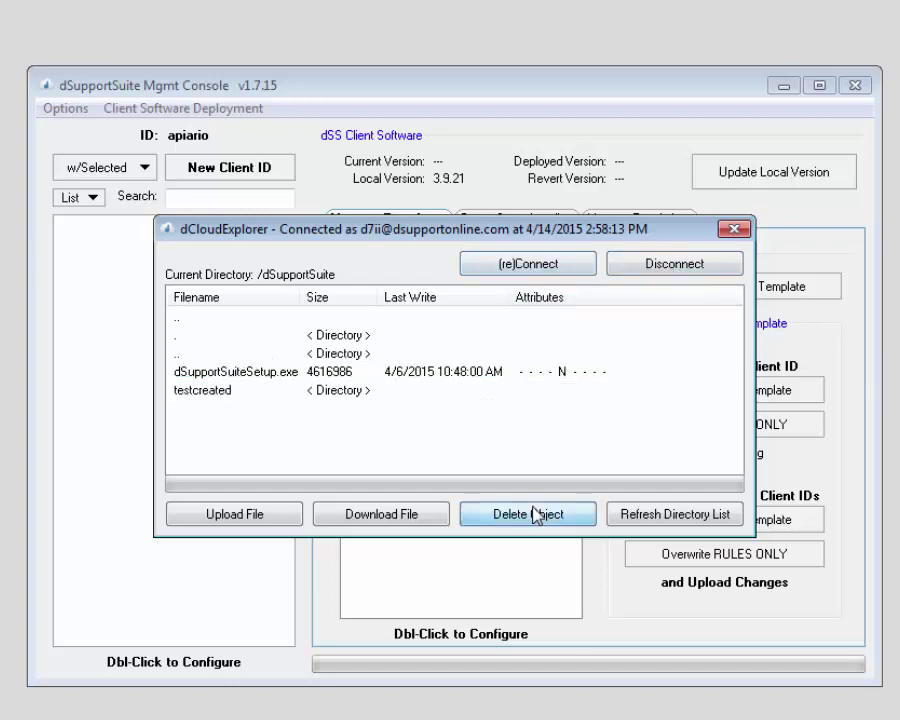
left_click(466, 436)
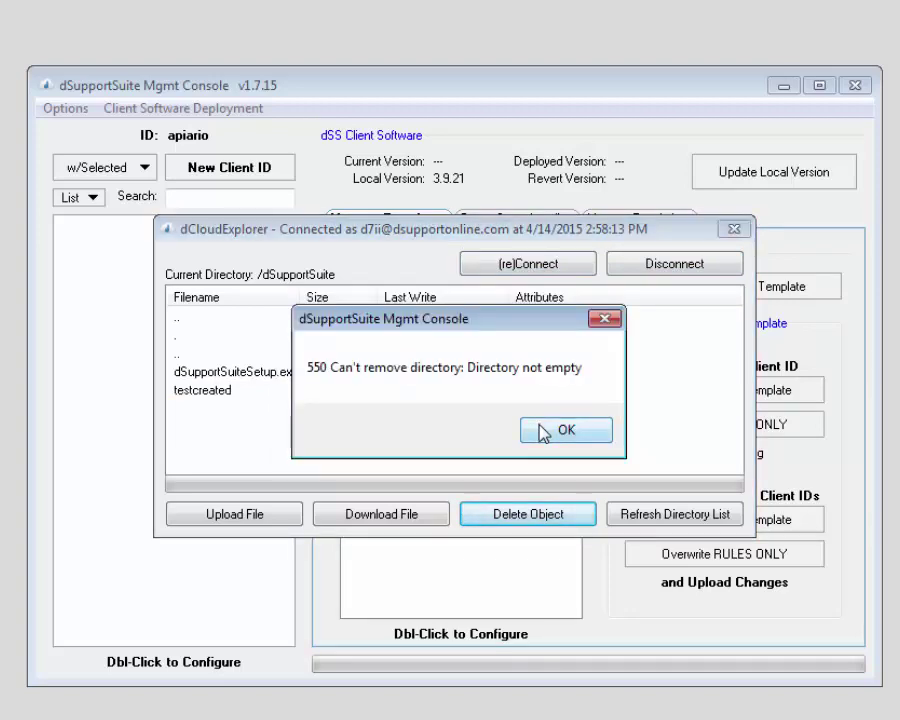
left_click(541, 432)
left_click(243, 372)
left_click(558, 508)
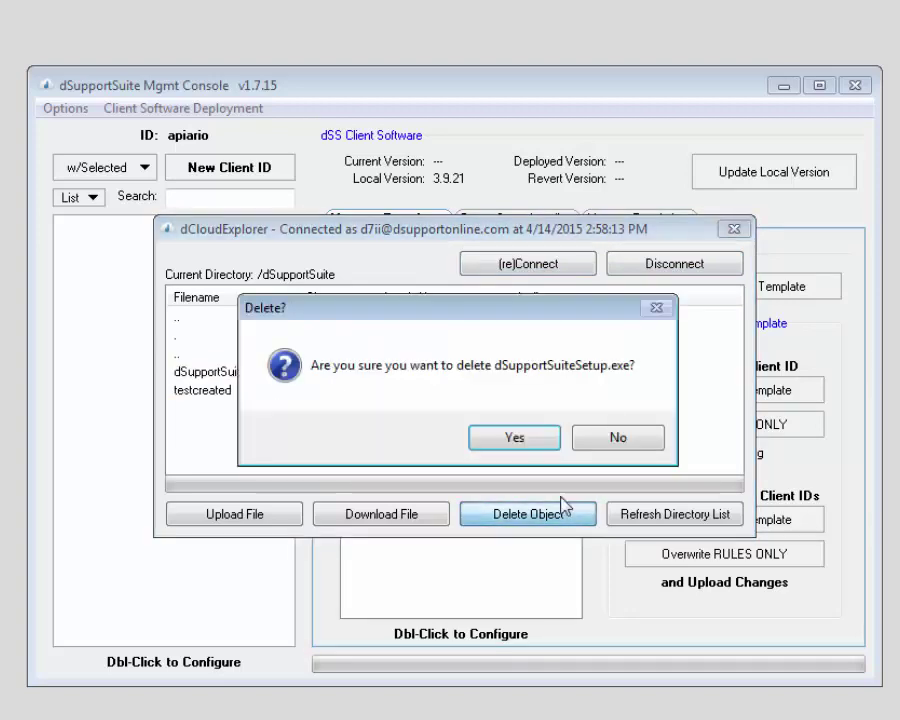
left_click(515, 440)
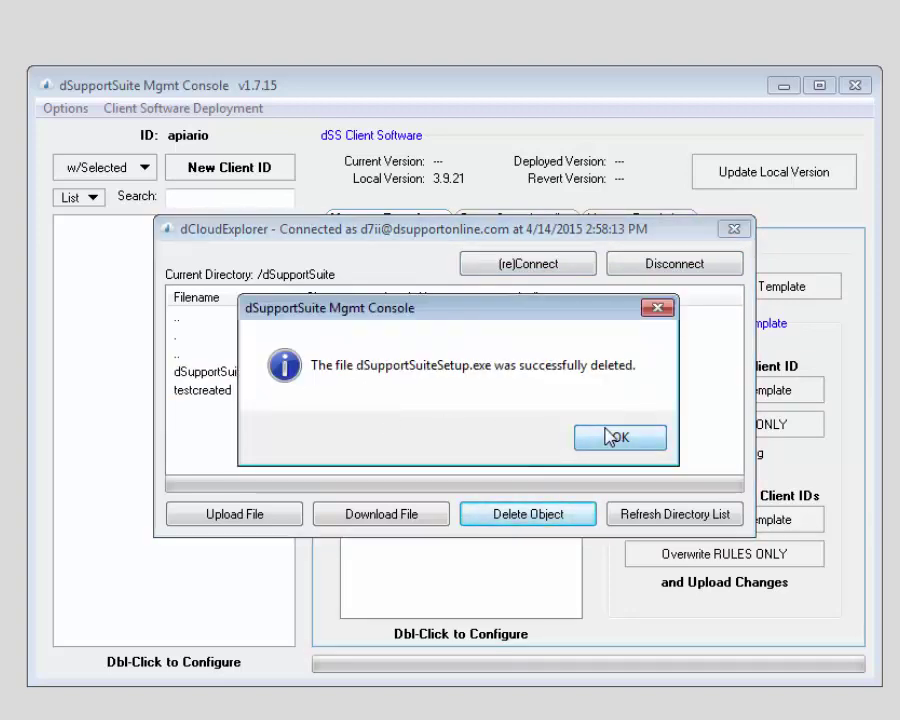
left_click(609, 437)
Step: Inside the testcreated folder, delete uninstall.dat
left_click(207, 380)
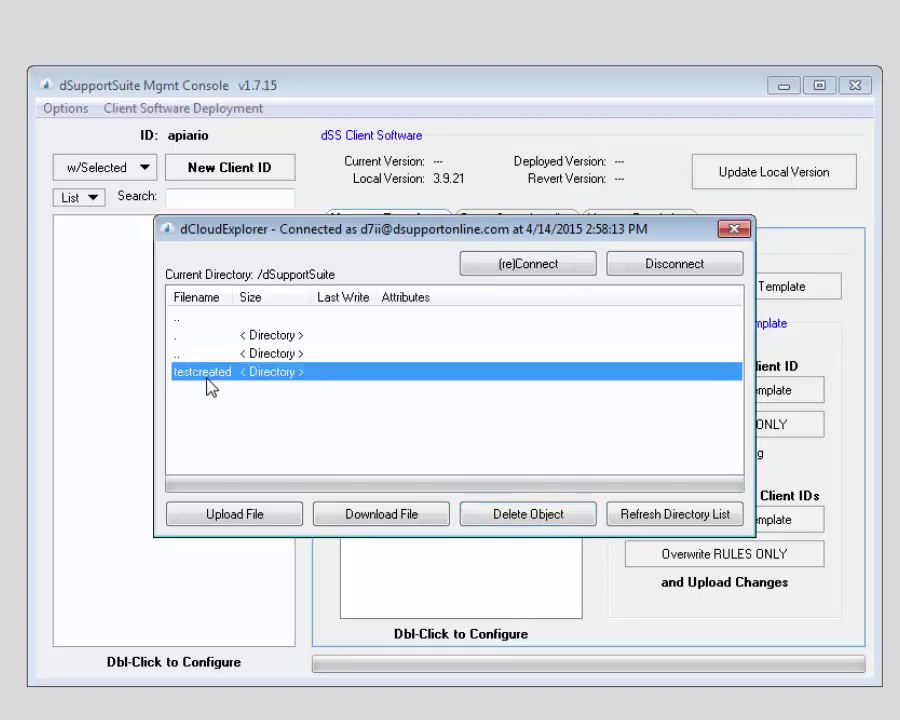
double_click(207, 380)
left_click(213, 378)
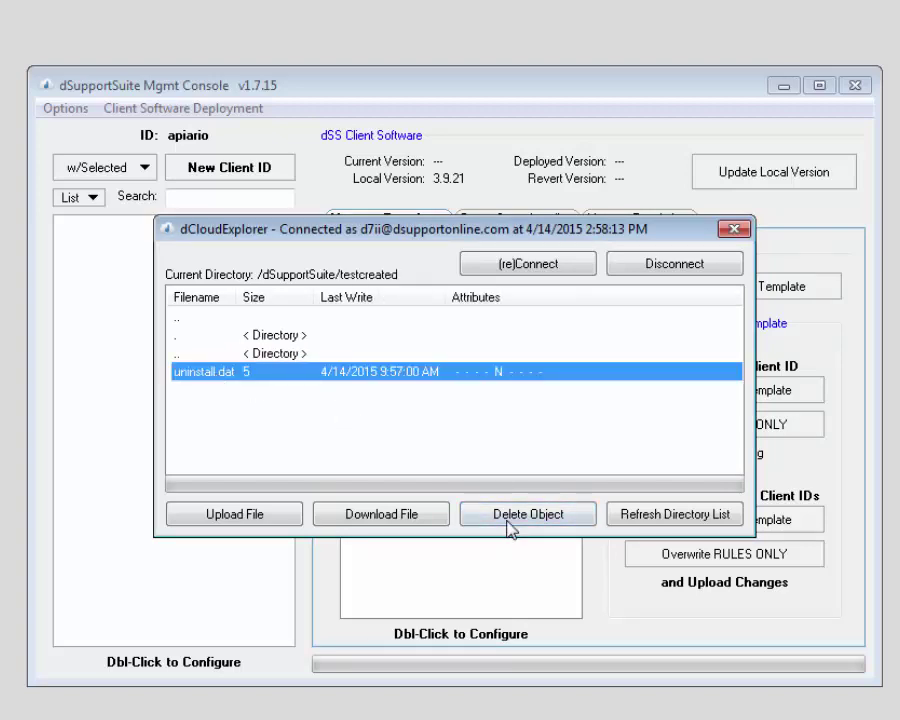
left_click(507, 528)
left_click(467, 434)
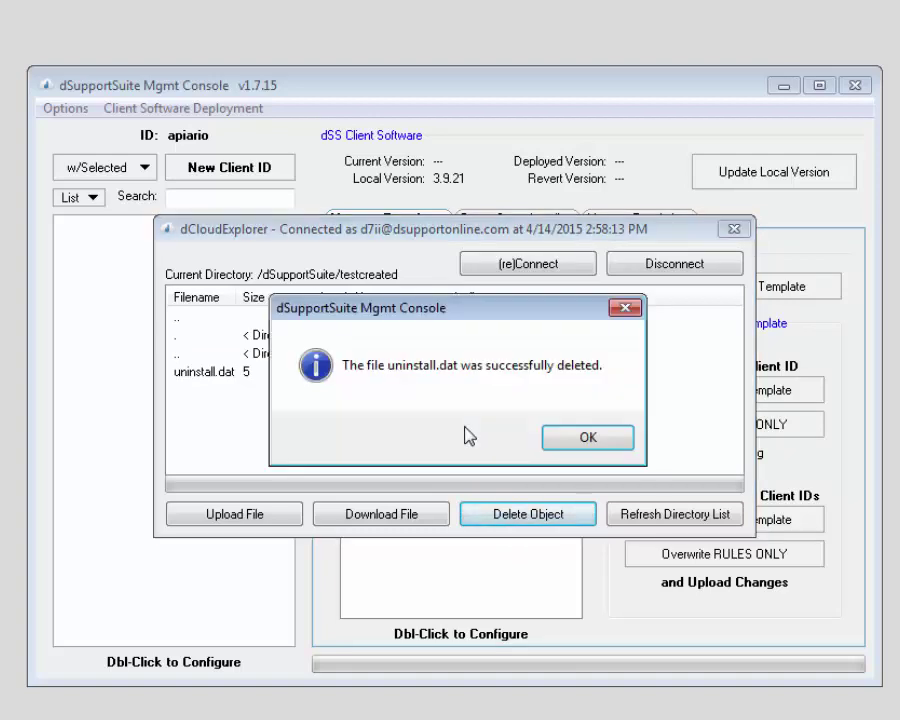
left_click(588, 432)
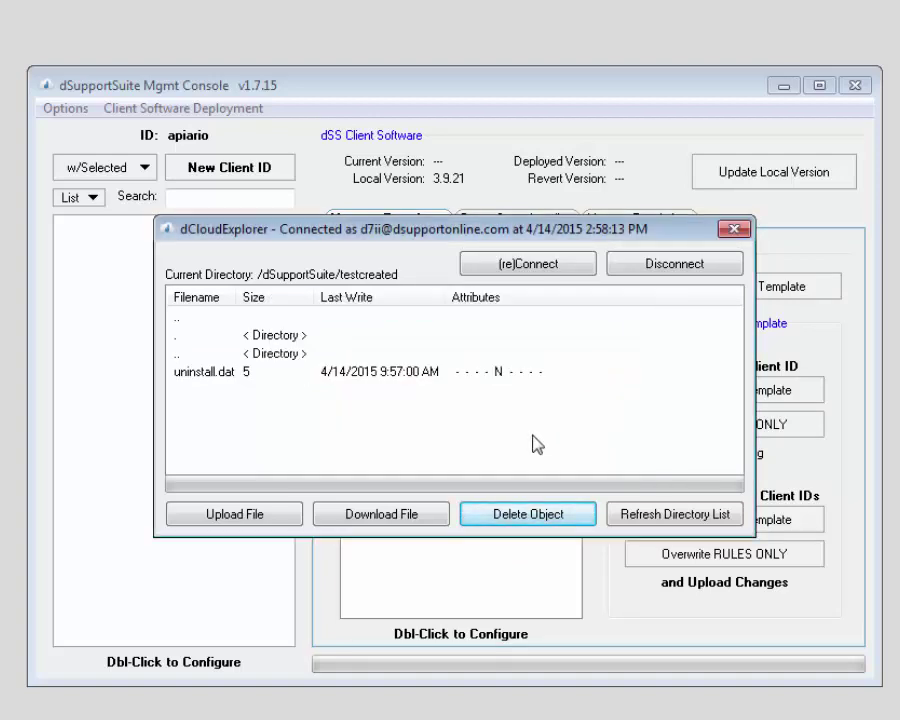
Step: Back in dSupportSuite, delete the now-empty testcreated folder
left_click(195, 318)
double_click(298, 356)
left_click(215, 372)
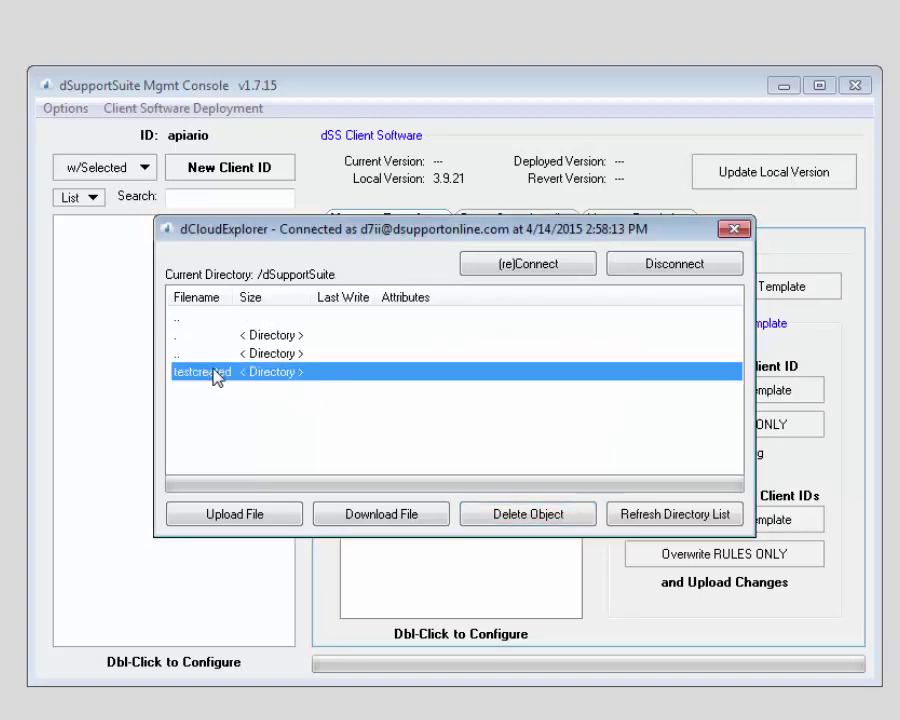
left_click(510, 528)
left_click(488, 442)
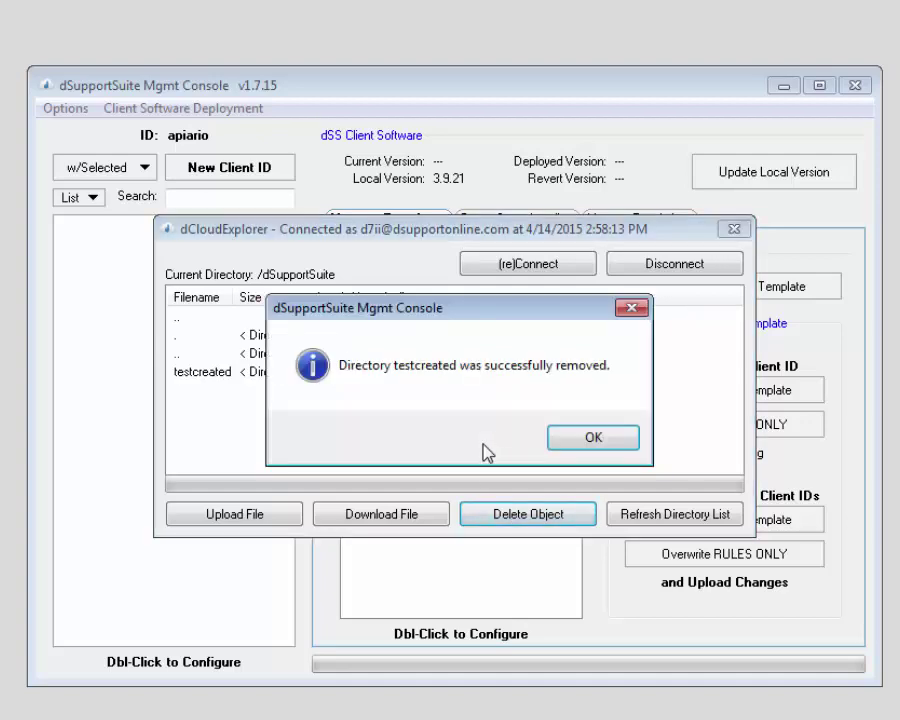
left_click(582, 446)
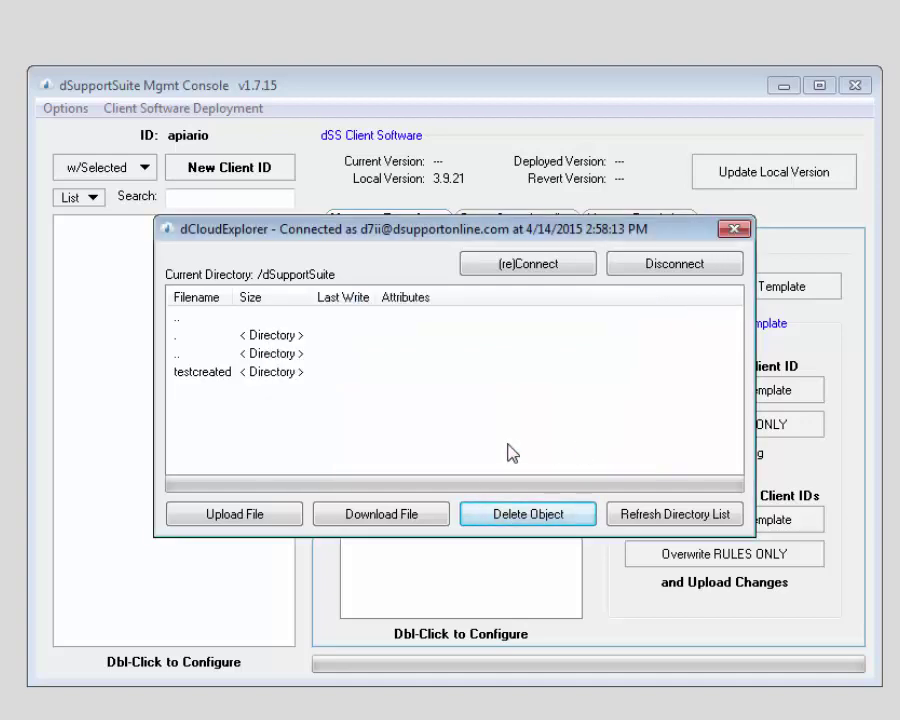
Step: Return to the server's root folder and review its listing
left_click(203, 320)
double_click(207, 331)
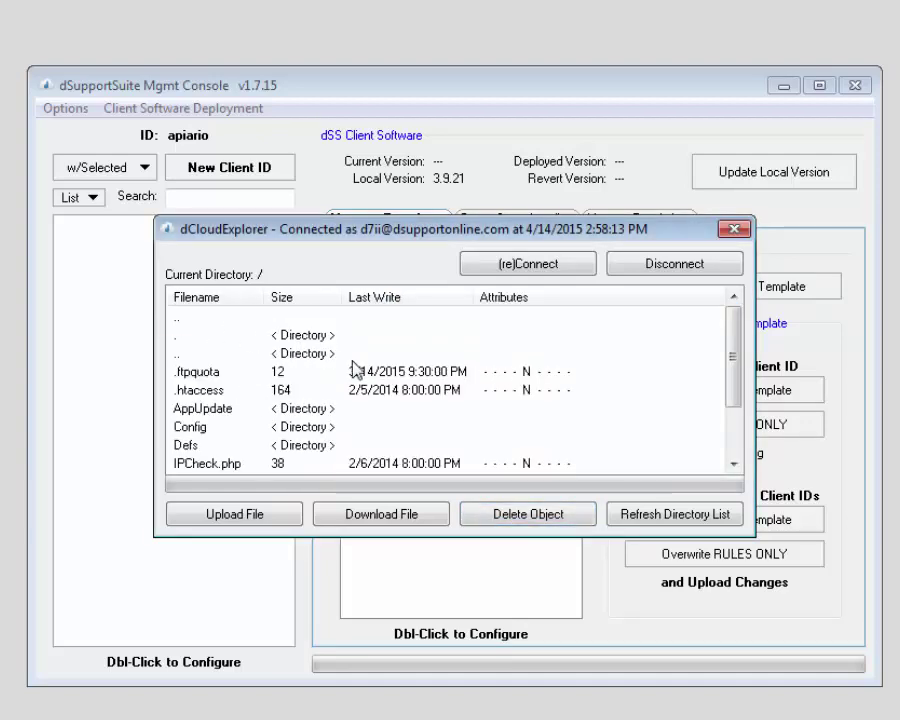
scroll(352, 370, "down", 1)
scroll(360, 388, "down", 1)
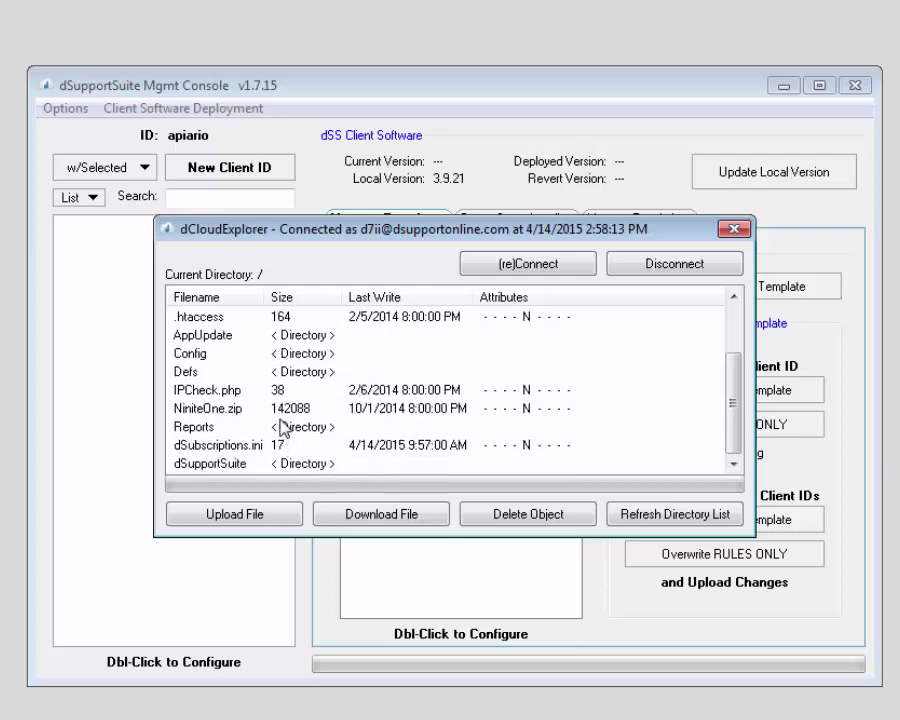
scroll(285, 421, "up", 2)
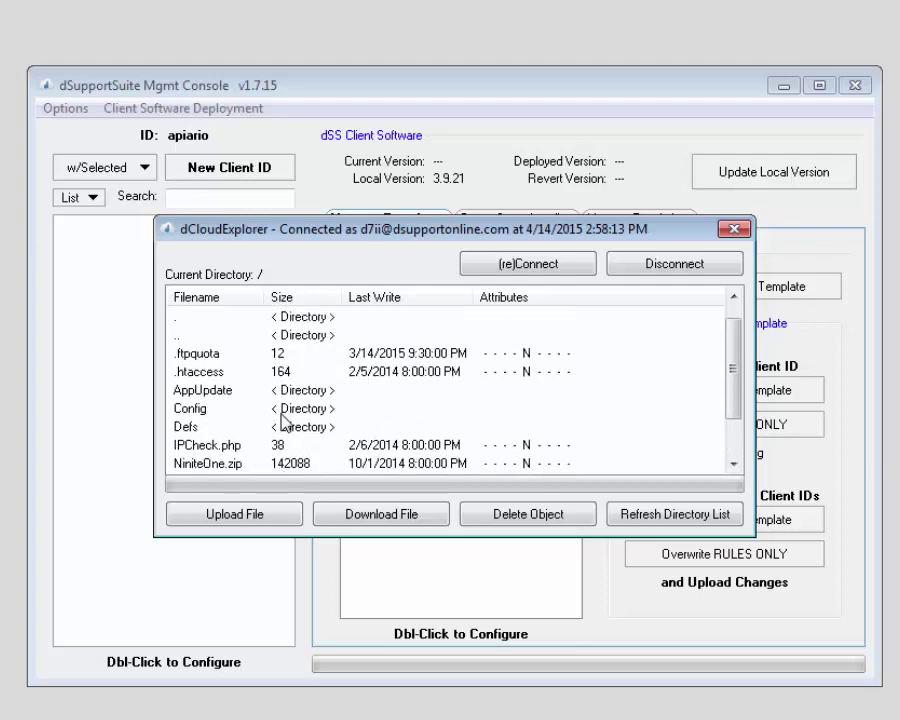
Step: Close the dCloudExplorer window, leaving the main console
left_click(734, 231)
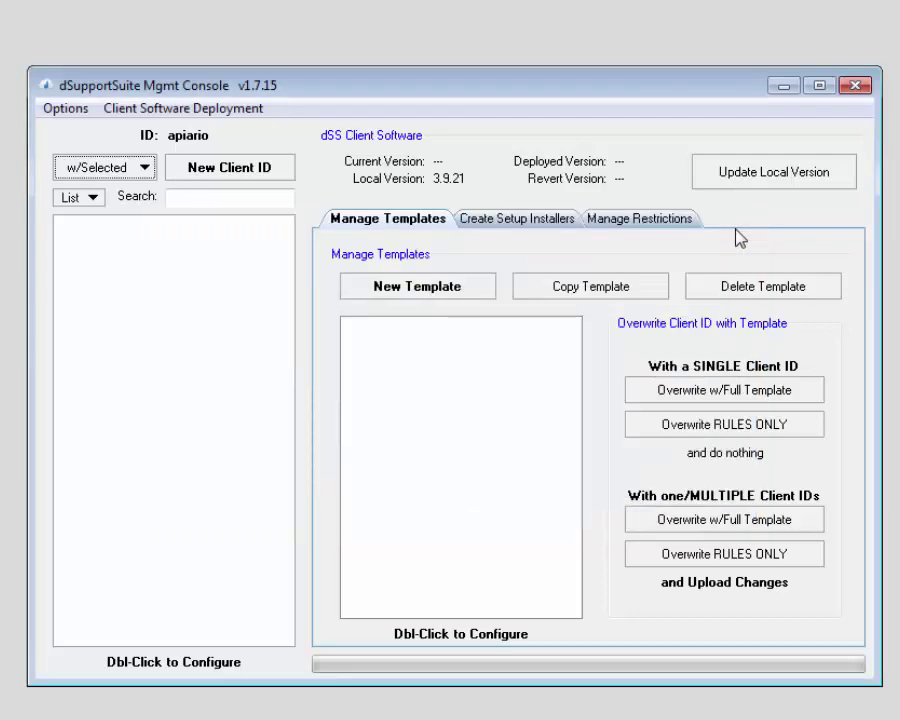